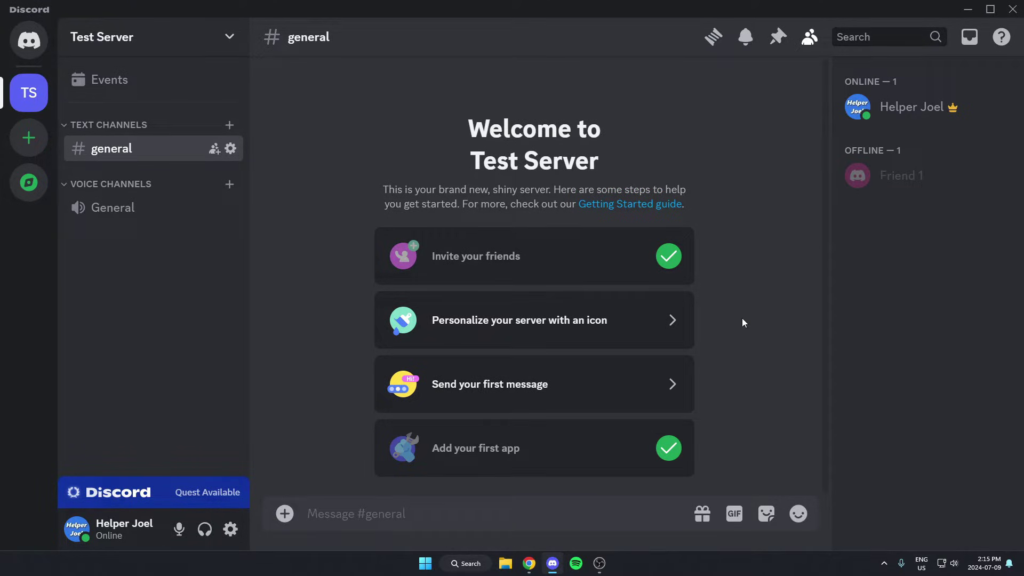
# - Search Test Server's App Directory for "probot" and open the ProBot listing in the Moderation and Tools category
pyautogui.click(108, 47)
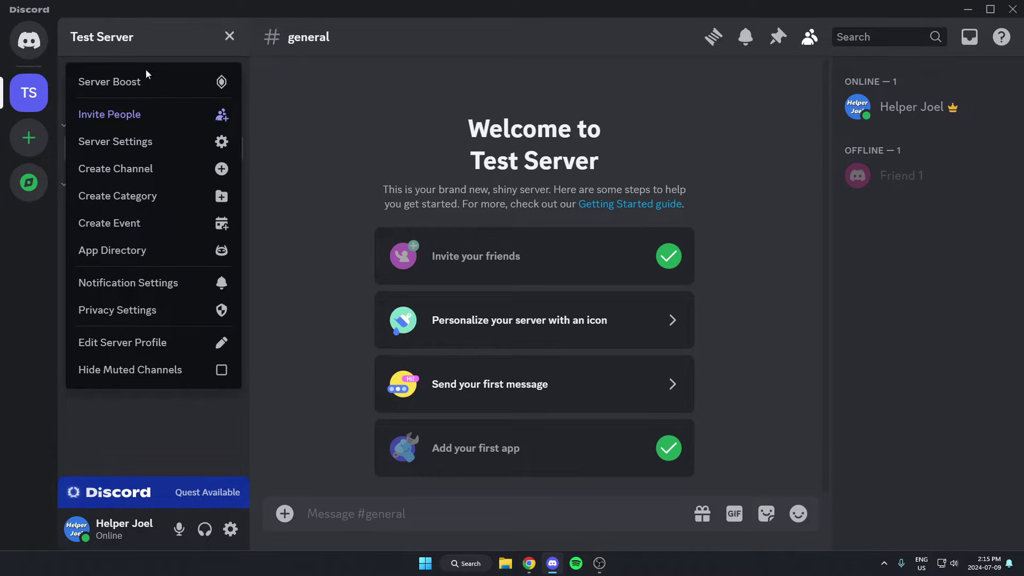
pyautogui.click(164, 250)
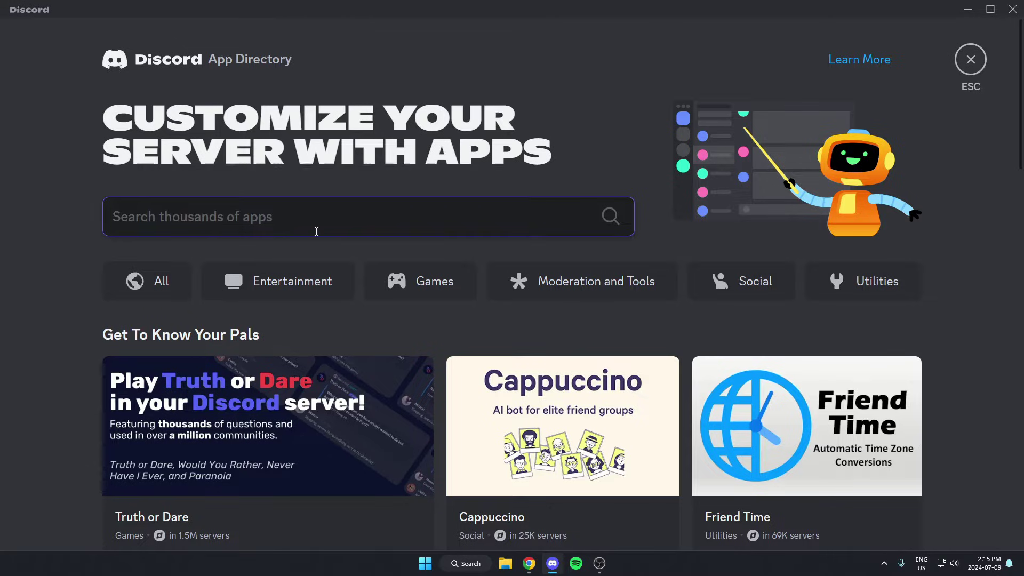
pyautogui.write('probot')
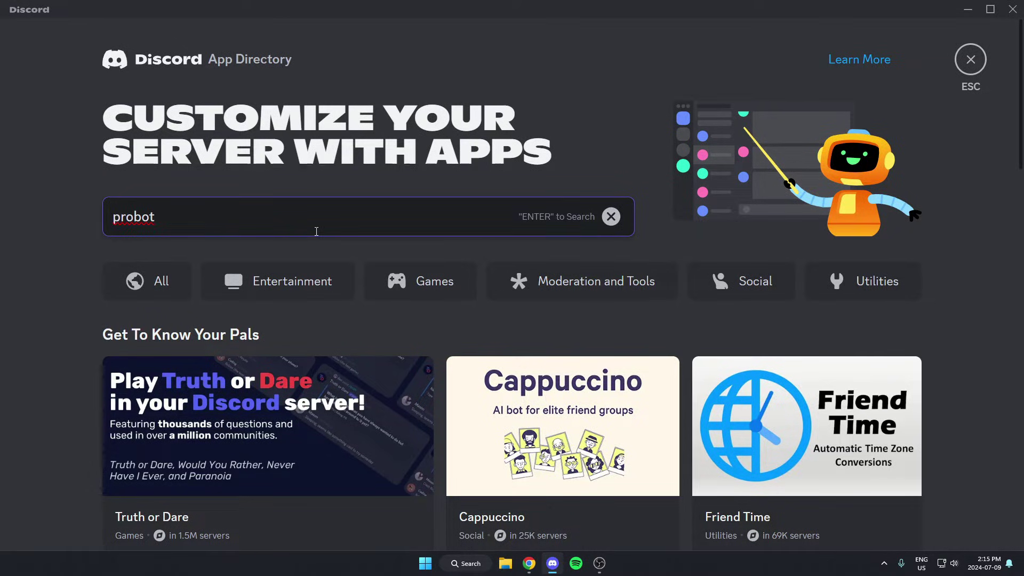
pyautogui.press('Return')
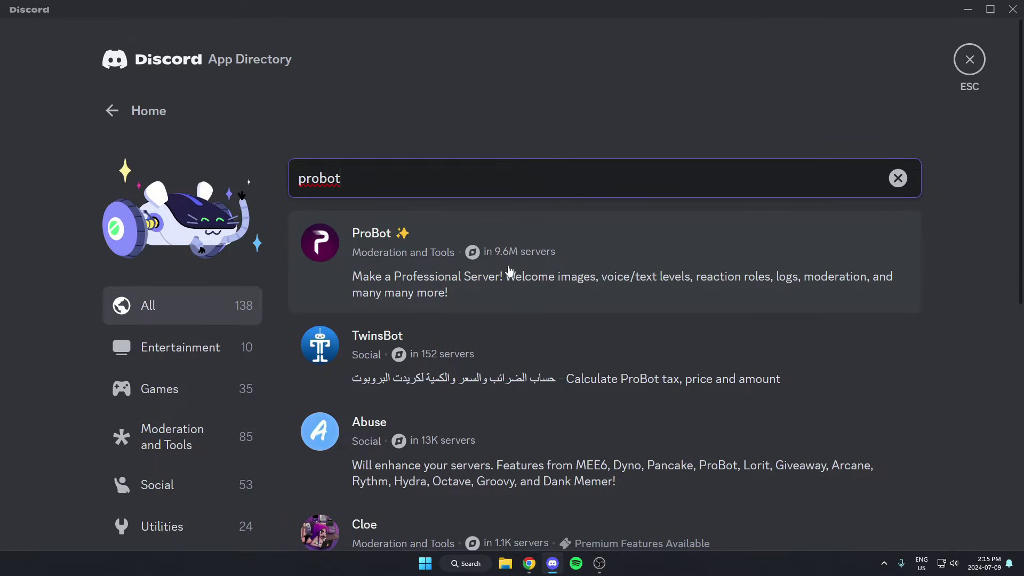
pyautogui.click(588, 253)
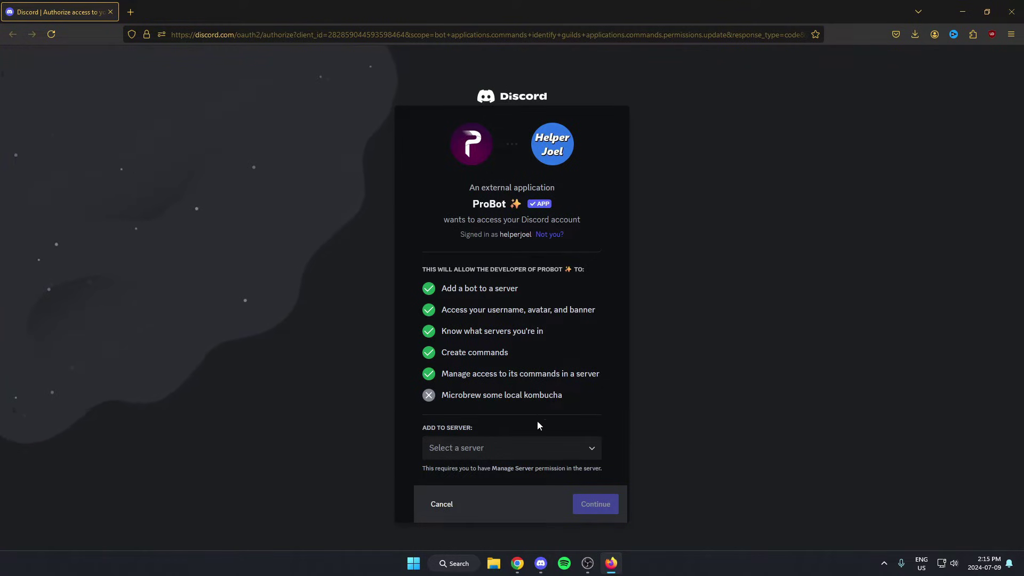
# - Authorize ProBot for Test Server with all requested permissions, completing the human verification
pyautogui.click(527, 448)
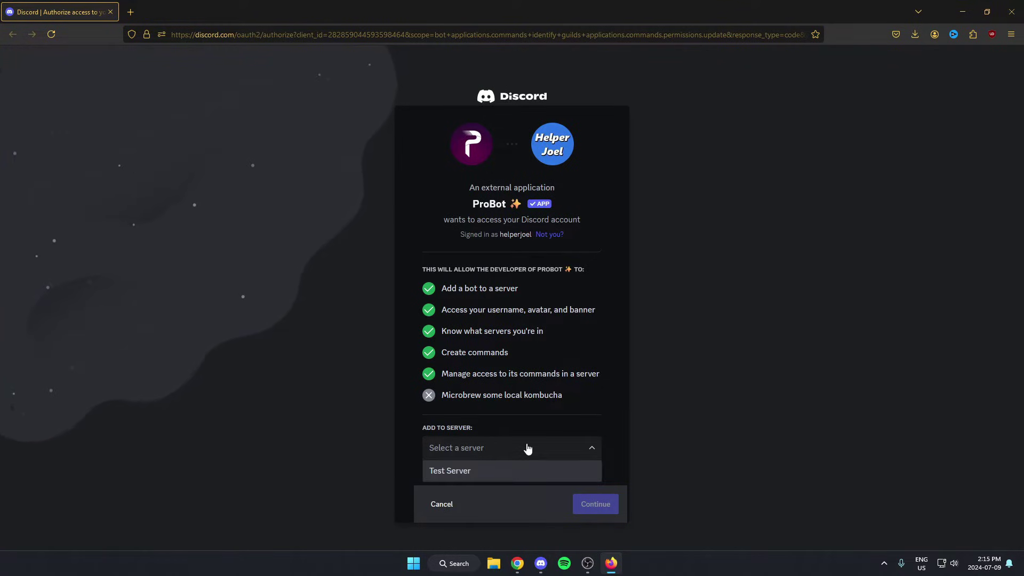
pyautogui.click(474, 472)
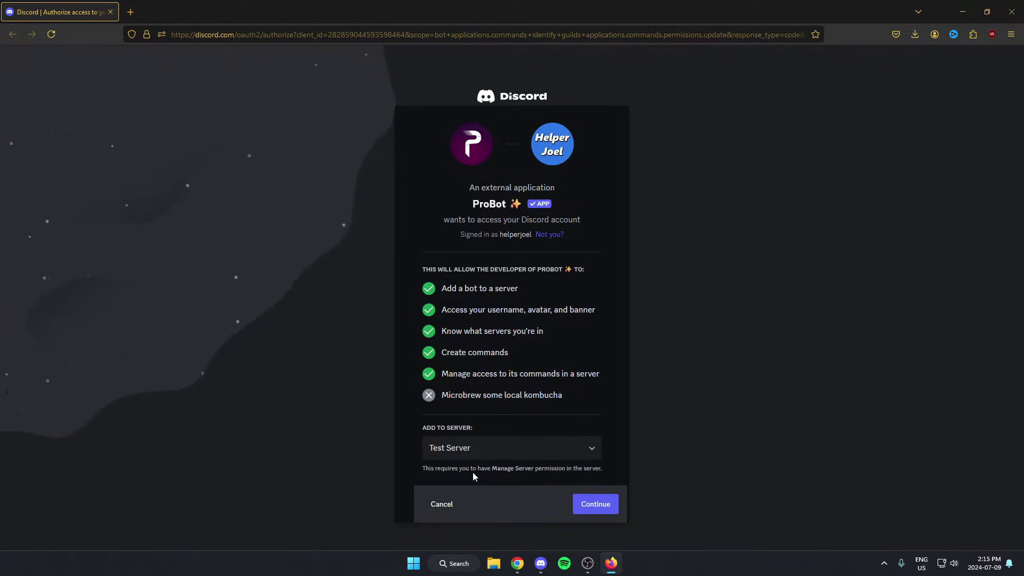
pyautogui.click(596, 505)
pyautogui.scroll(-2, 550, 447)
pyautogui.scroll(-2, 550, 447)
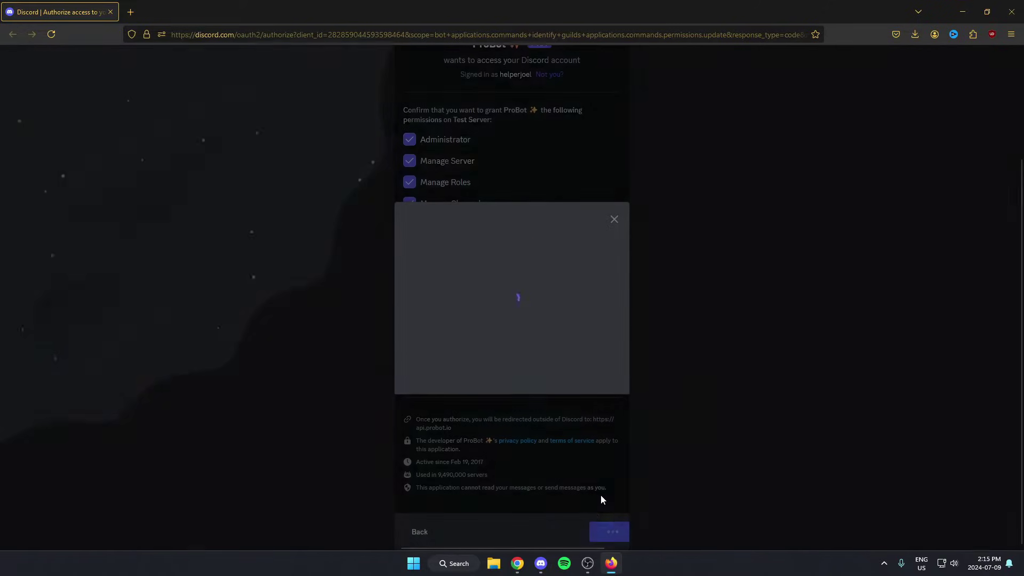
pyautogui.click(452, 359)
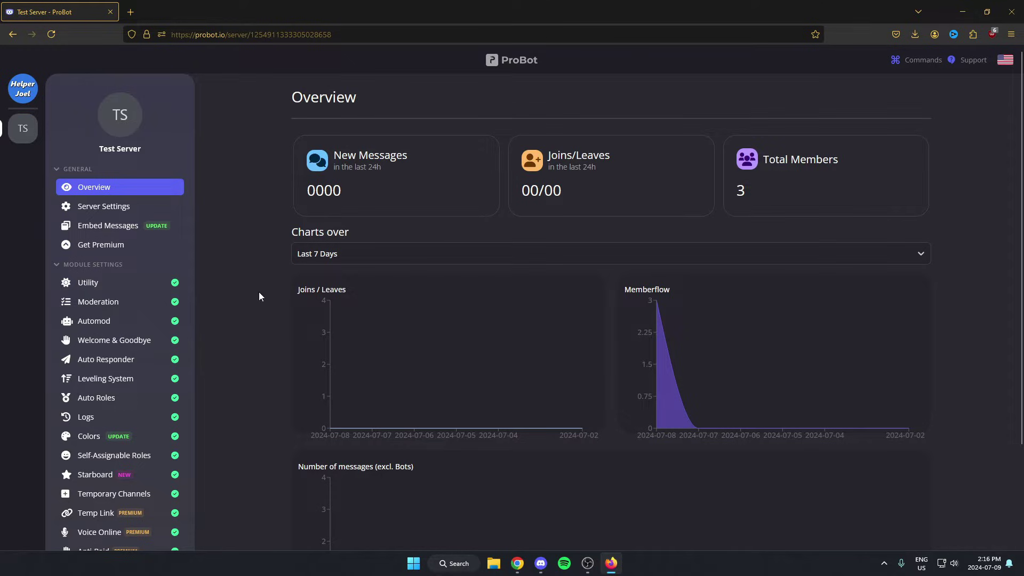
# - Switch back to Discord, leave the App Directory and open the Roles page in Test Server's settings
pyautogui.click(541, 563)
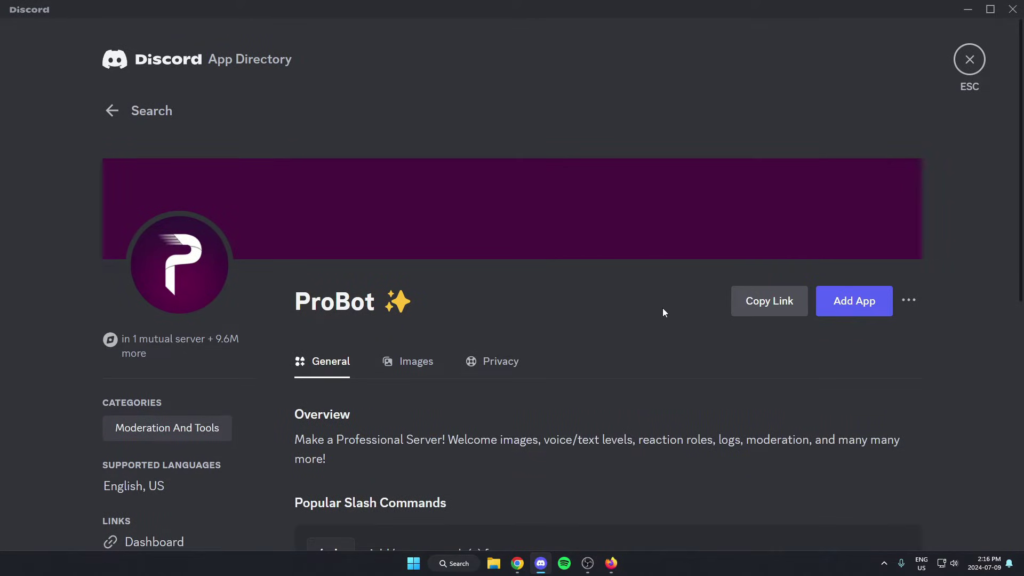
pyautogui.click(970, 61)
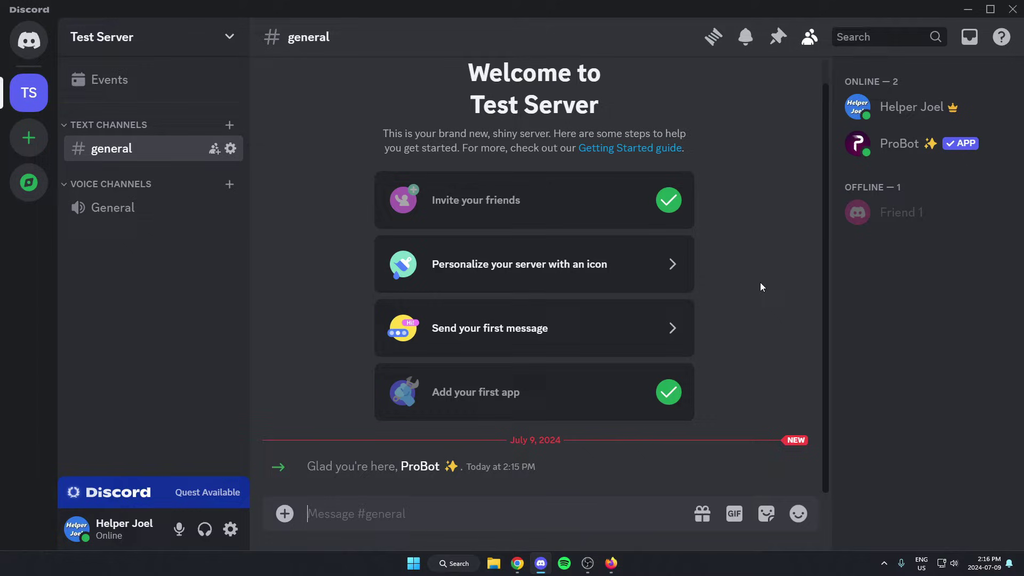
pyautogui.click(96, 43)
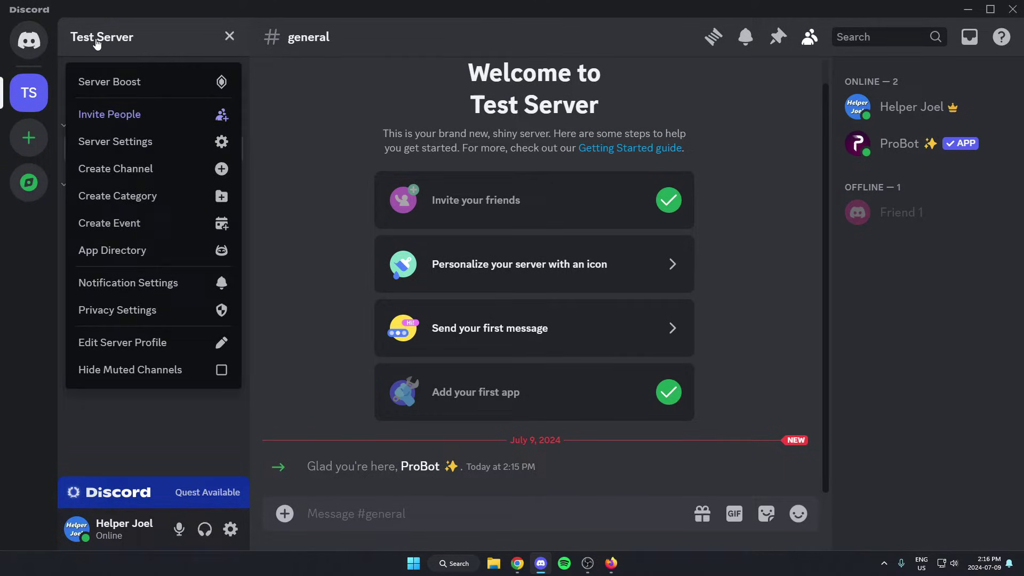
pyautogui.click(167, 143)
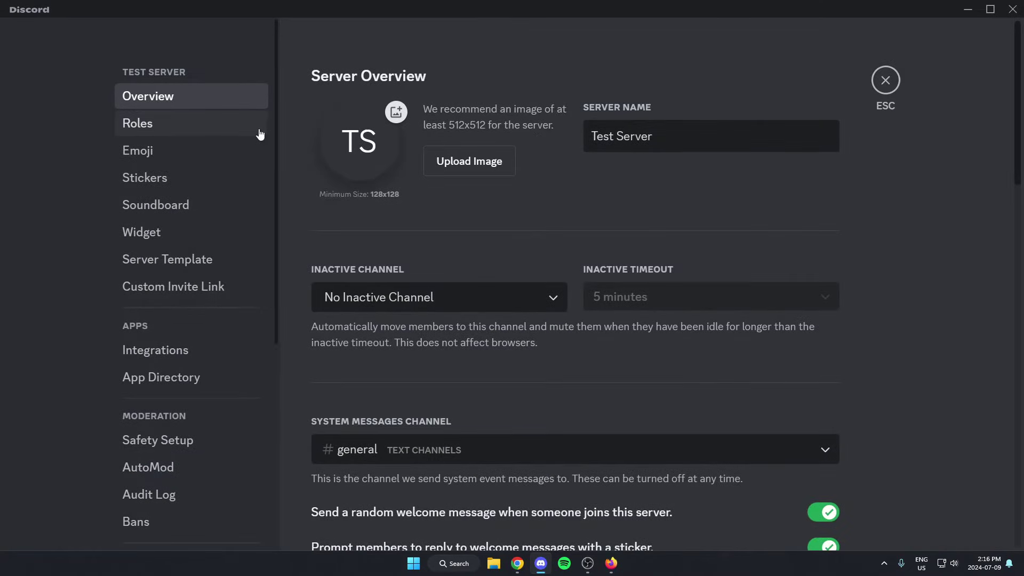
pyautogui.click(198, 129)
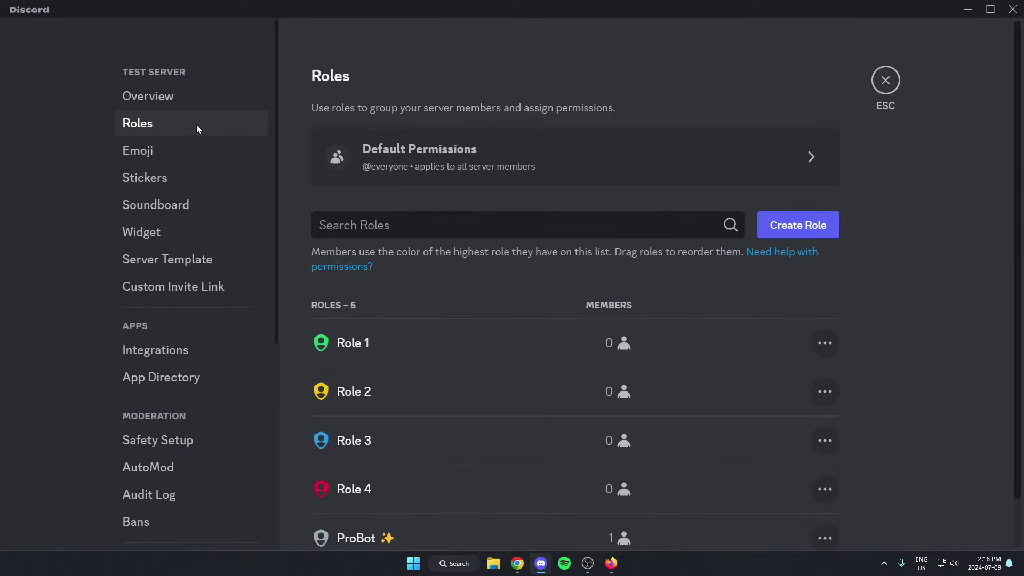
# - Create a new role, move the ProBot role above Role 1 in the role order, and save the changes
pyautogui.scroll(-1, 295, 155)
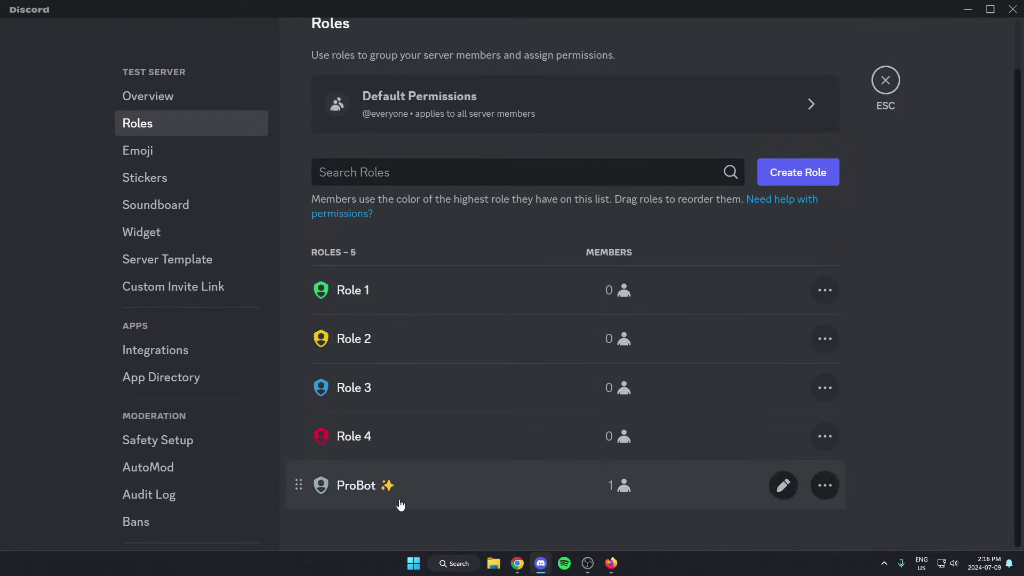
pyautogui.click(800, 180)
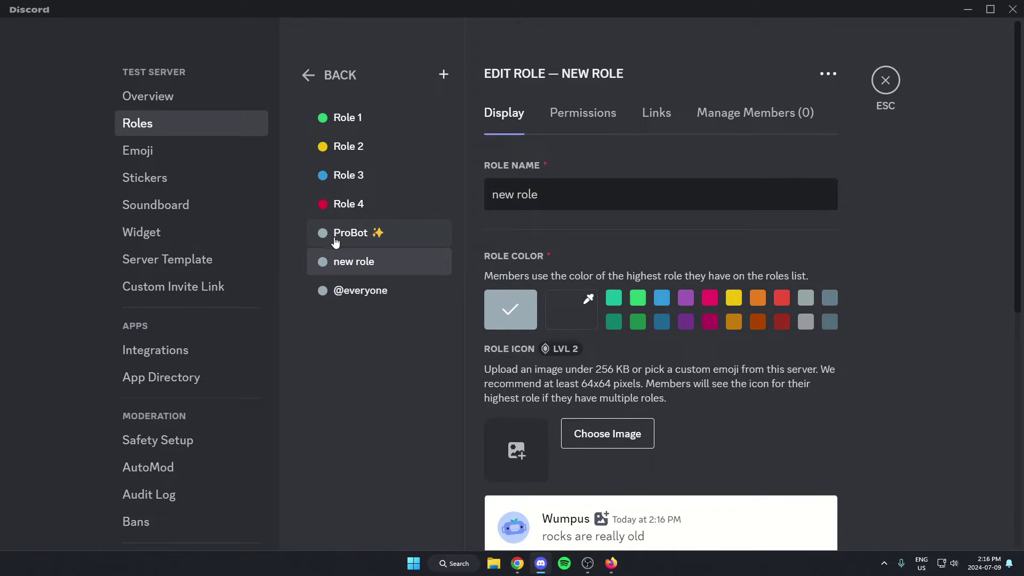
pyautogui.moveTo(393, 233); pyautogui.dragTo(401, 118)
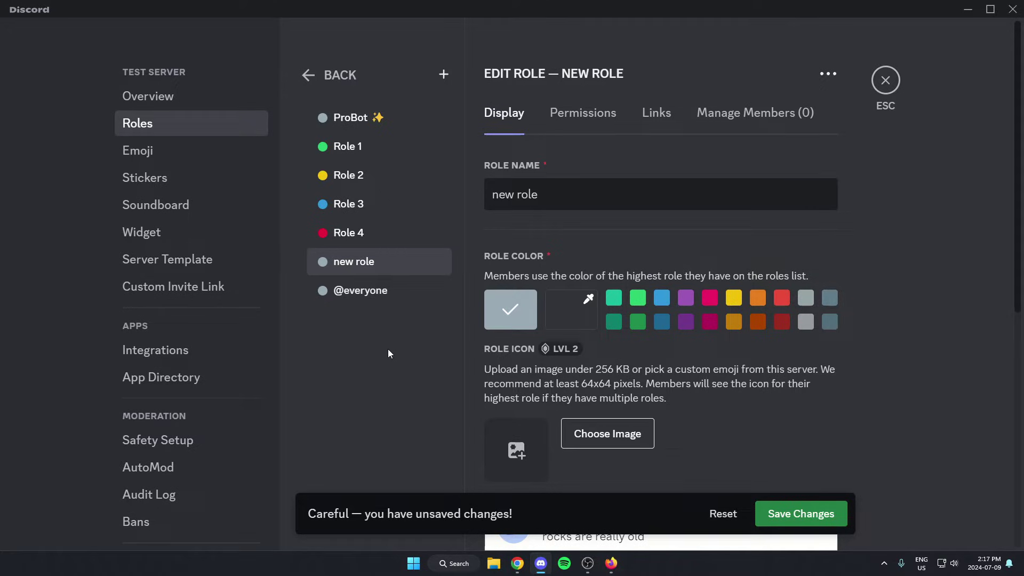
pyautogui.click(810, 517)
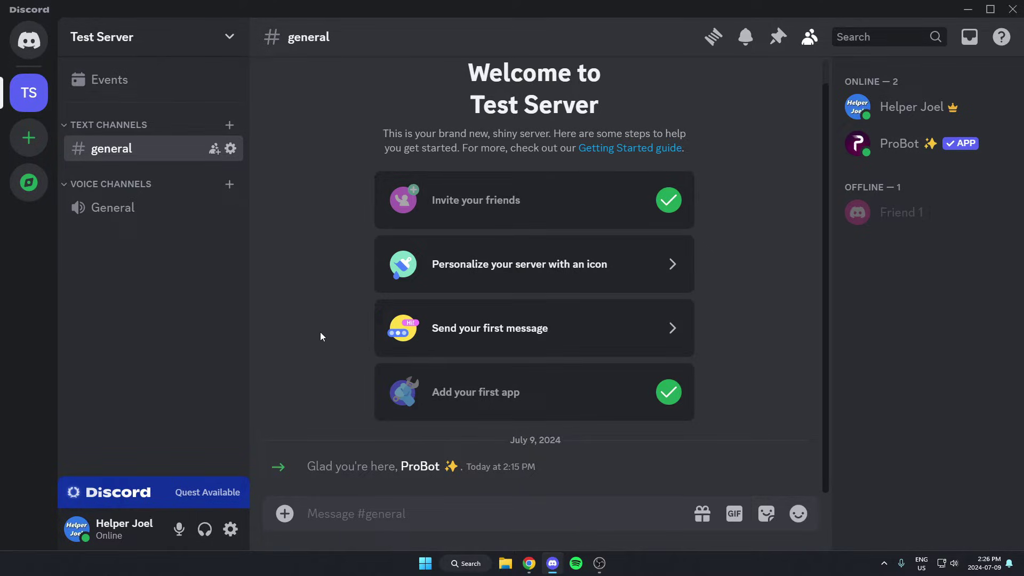
# - Switch to Chrome and open the Embed Messages page for Test Server in the ProBot dashboard
pyautogui.click(530, 564)
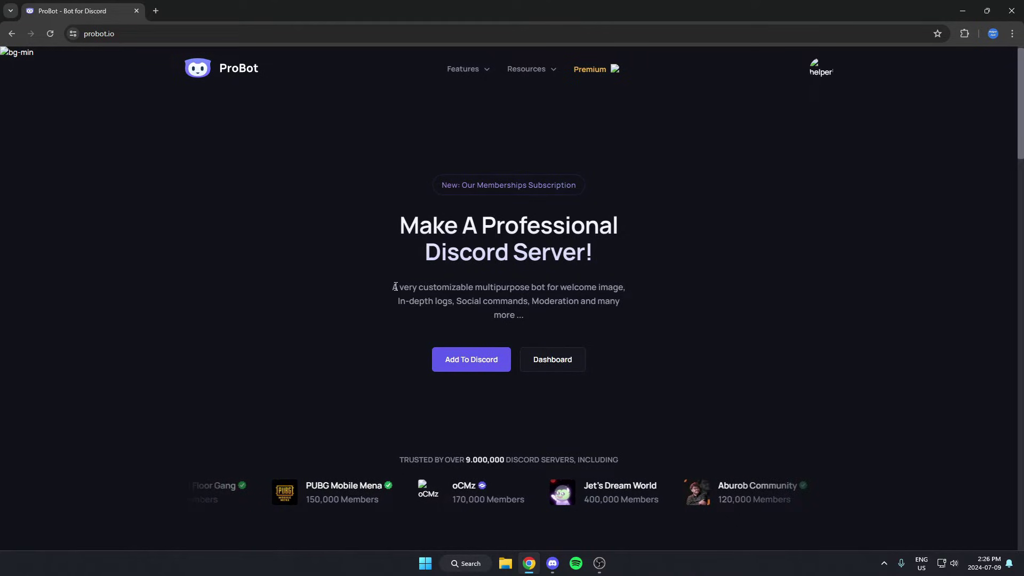
pyautogui.click(568, 364)
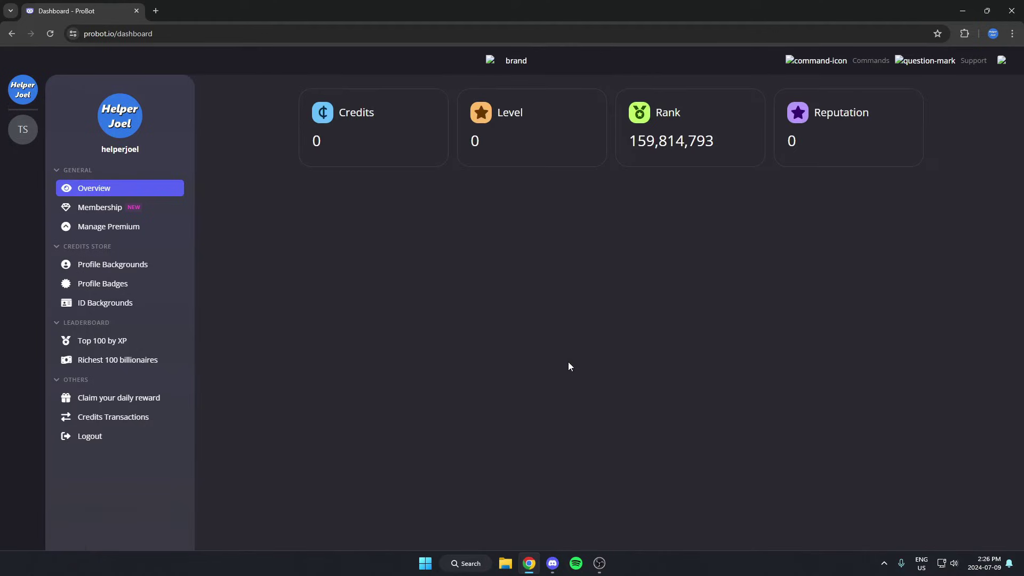
pyautogui.click(22, 141)
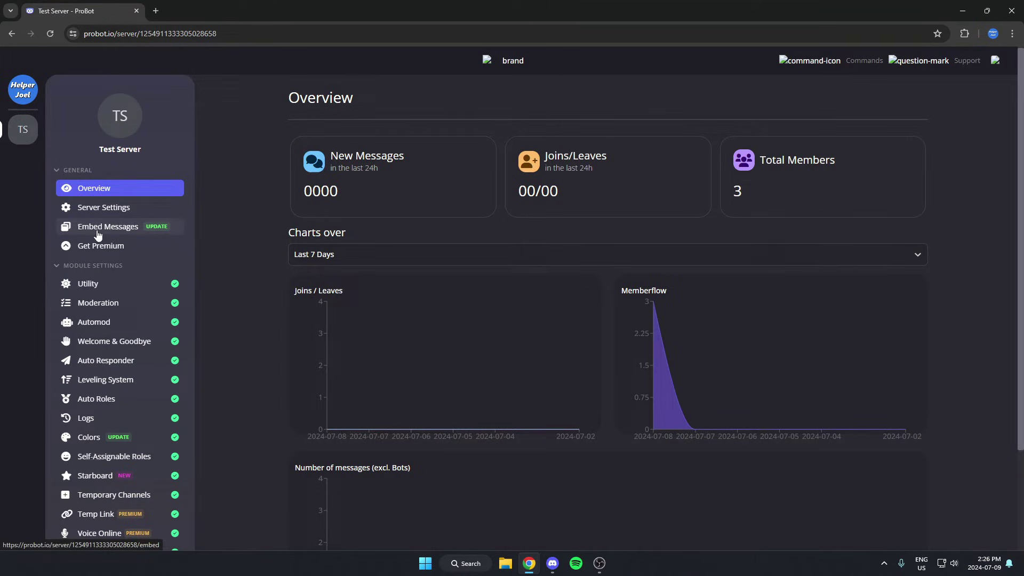
pyautogui.click(124, 234)
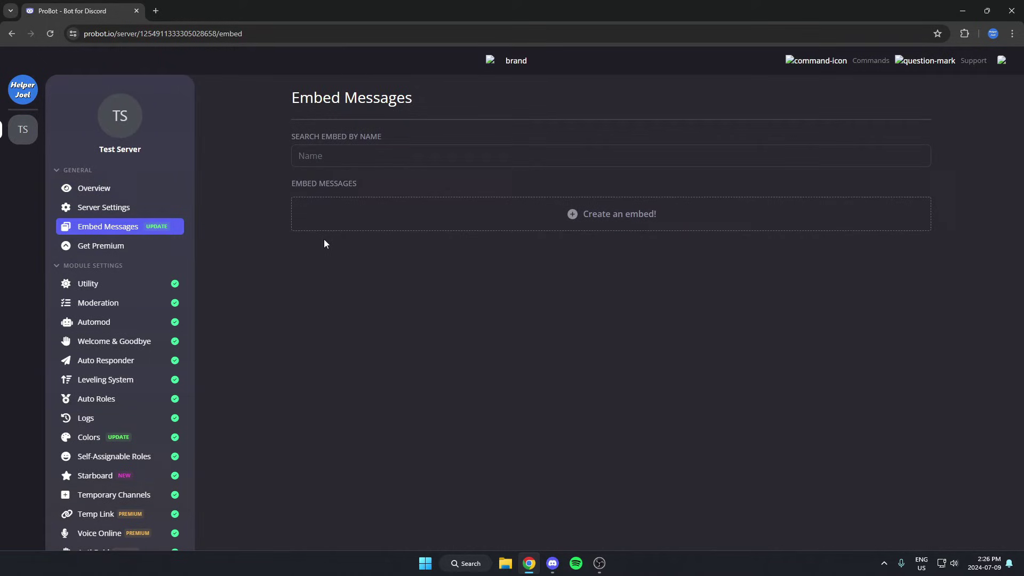
# - Create a new embed and name it "self assisning roles"
pyautogui.click(396, 217)
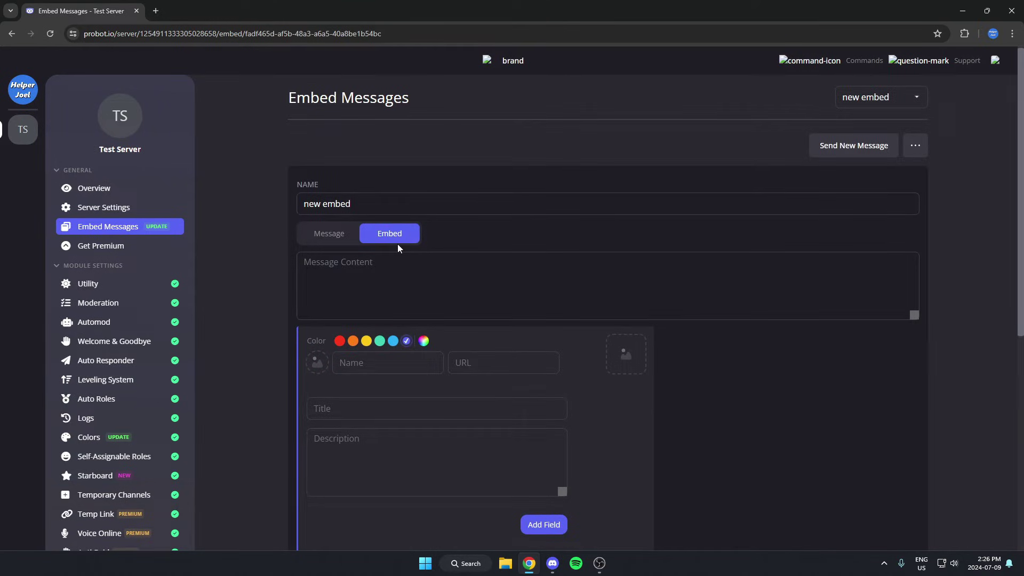
pyautogui.click(405, 203)
pyautogui.hotkey('ctrl', 'a')
pyautogui.press('BackSpace')
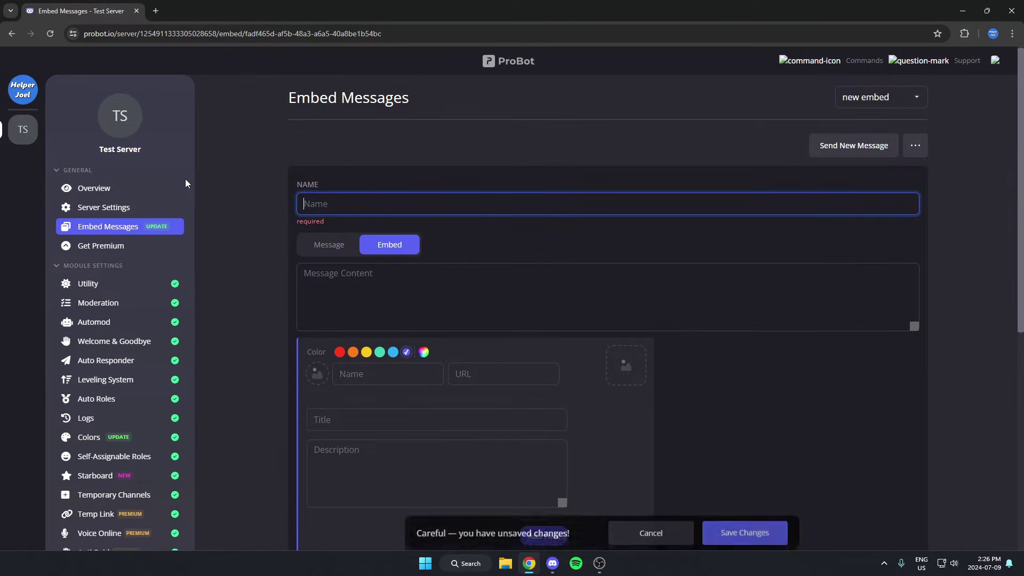
pyautogui.write('self ass')
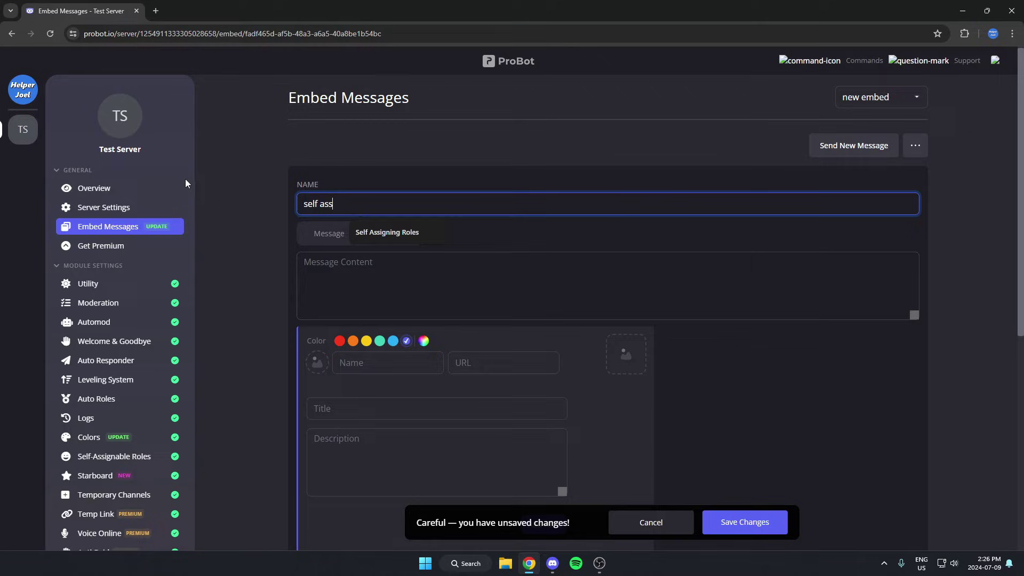
pyautogui.write('isning')
pyautogui.press('BackSpace')
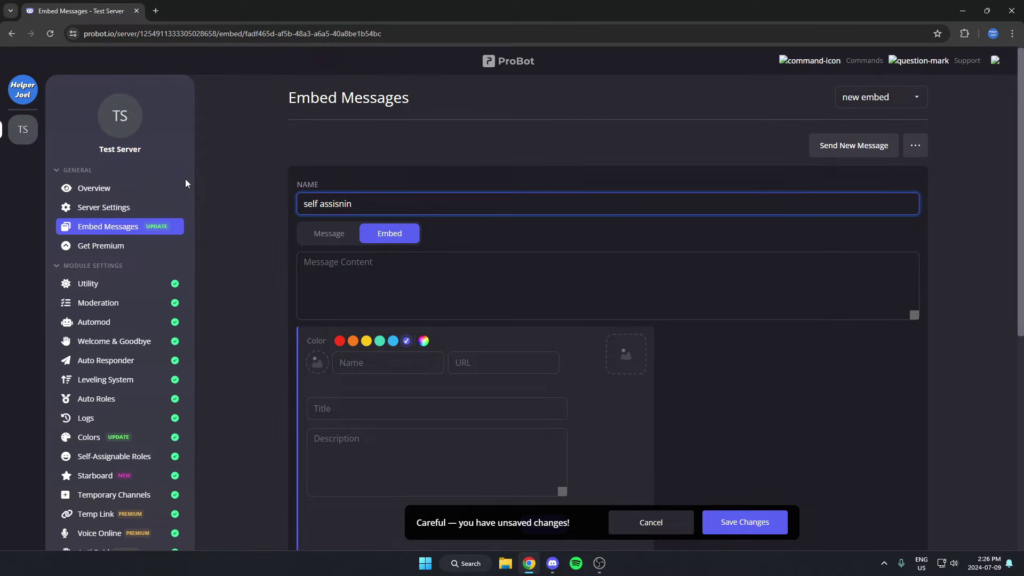
pyautogui.write('g roles')
pyautogui.click(239, 197)
# - Give the embed the title "Self Assigning Roles" and the description "Select what roles you want"
pyautogui.scroll(-2, 251, 219)
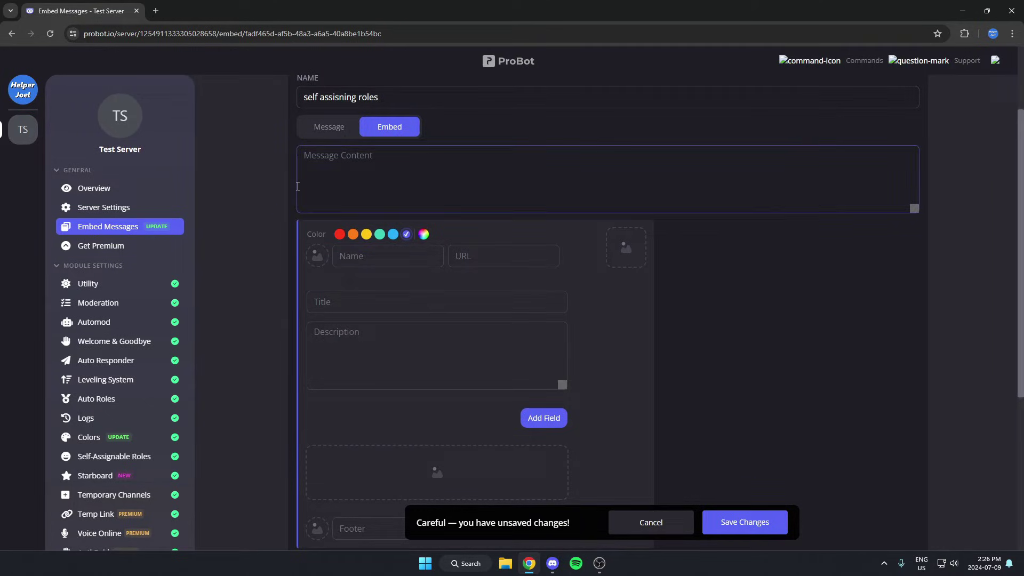
pyautogui.scroll(-2, 267, 191)
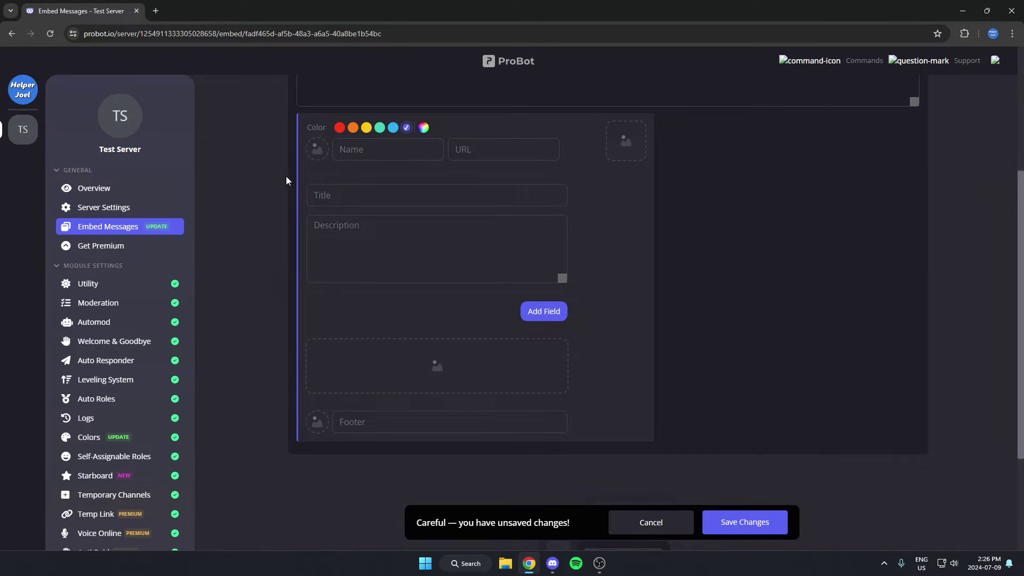
pyautogui.click(366, 196)
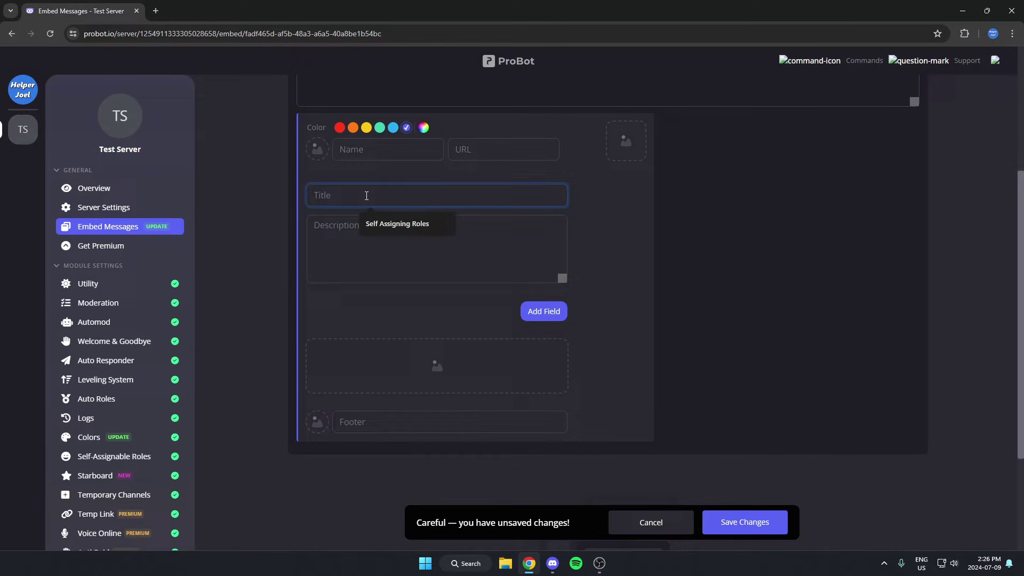
pyautogui.click(383, 223)
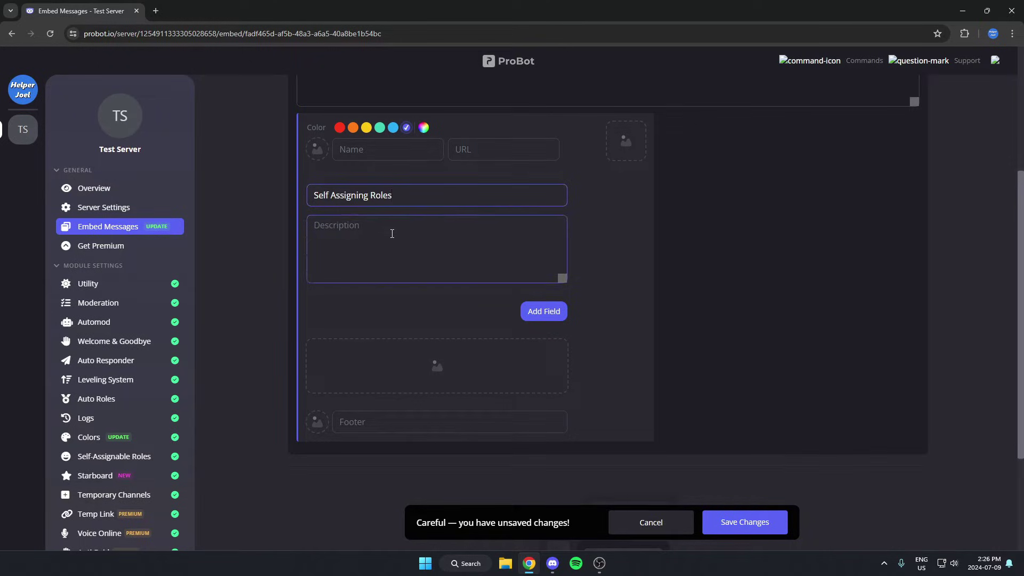
pyautogui.click(422, 235)
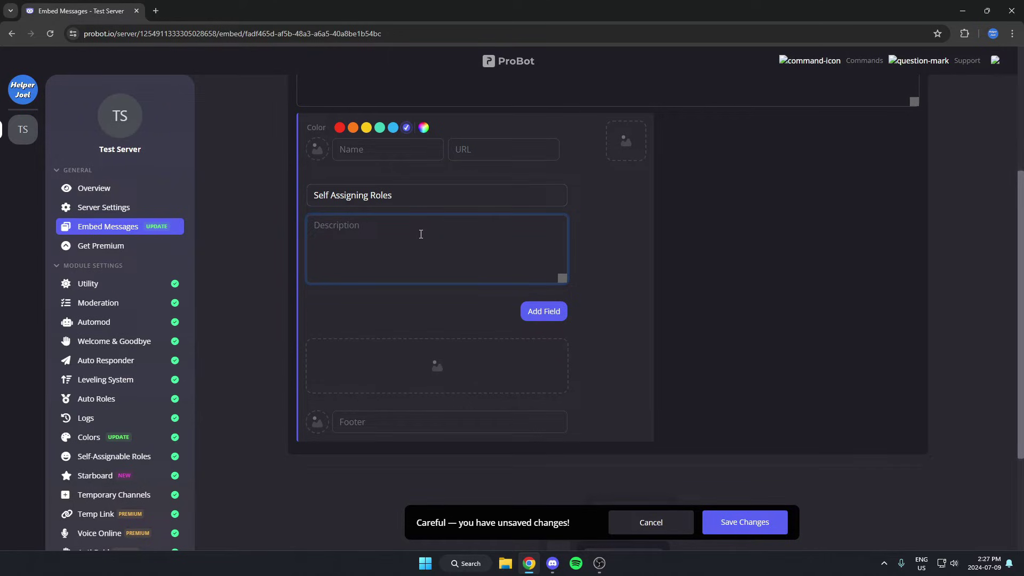
pyautogui.write('Select what roles you want')
# - Set the embed's color to green and save the changes
pyautogui.click(379, 127)
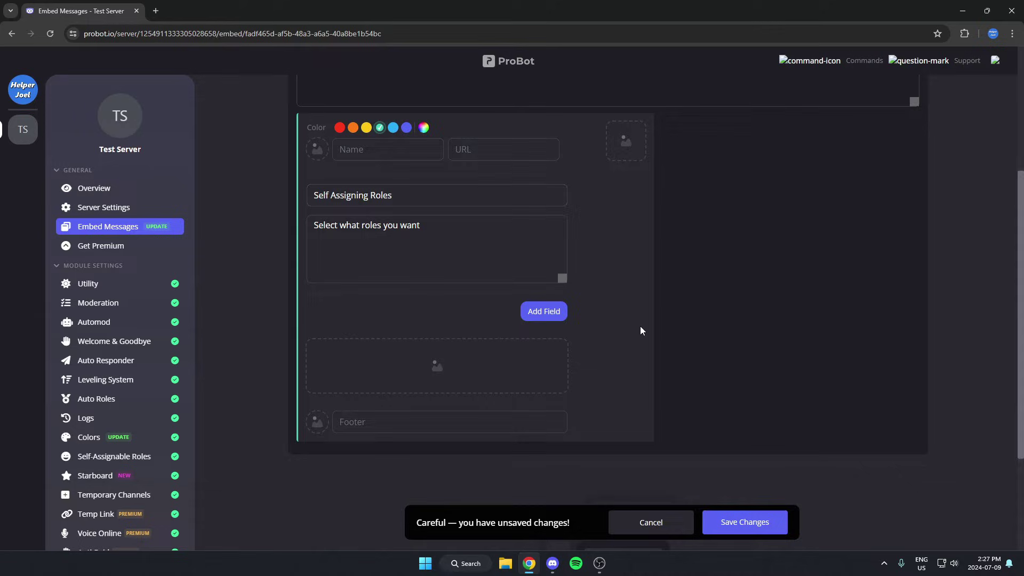
pyautogui.scroll(4, 637, 336)
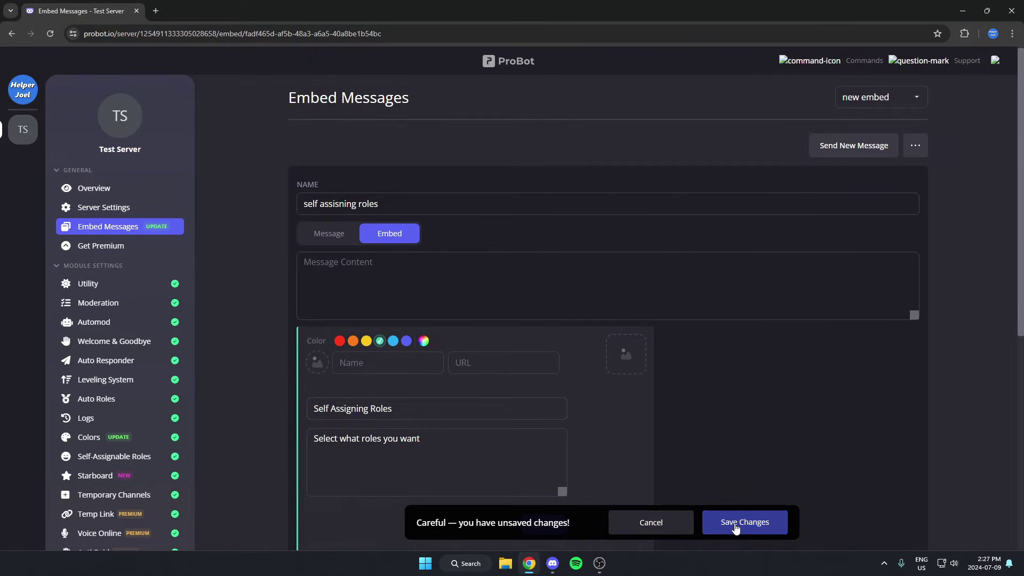
pyautogui.click(721, 525)
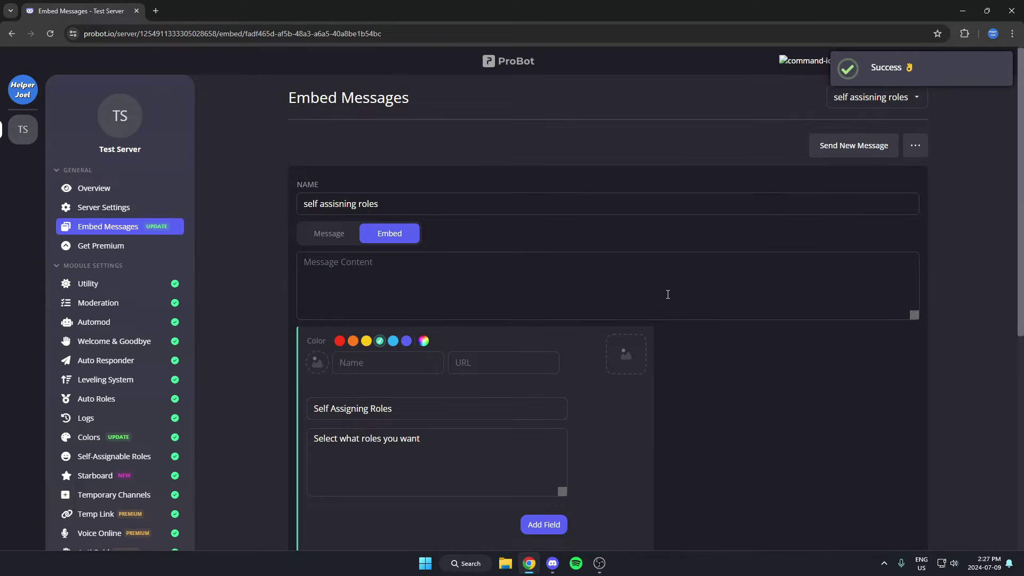
# - Send the embed as a new message to the general channel, and switch to Discord to view it
pyautogui.click(843, 153)
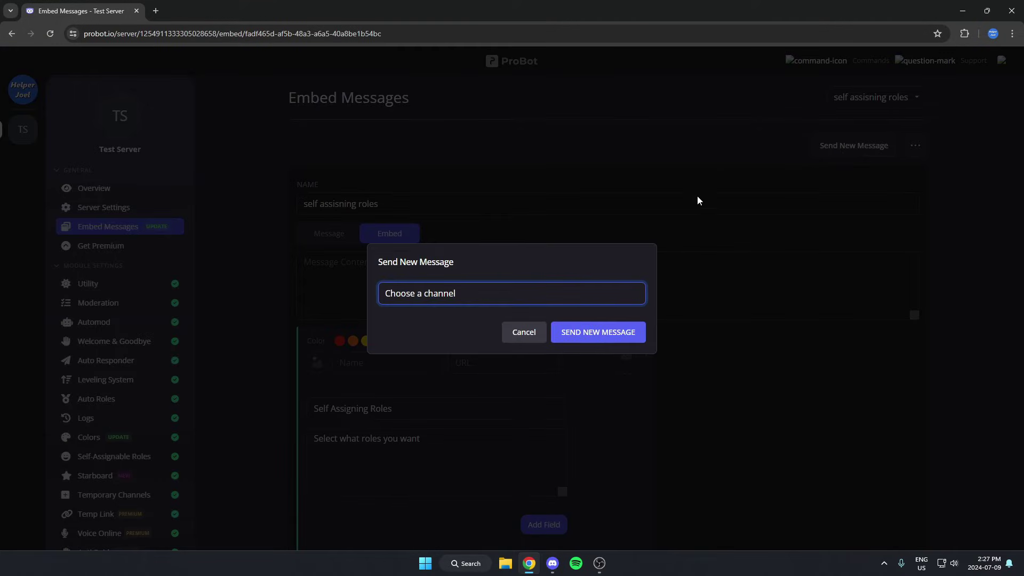
pyautogui.click(500, 297)
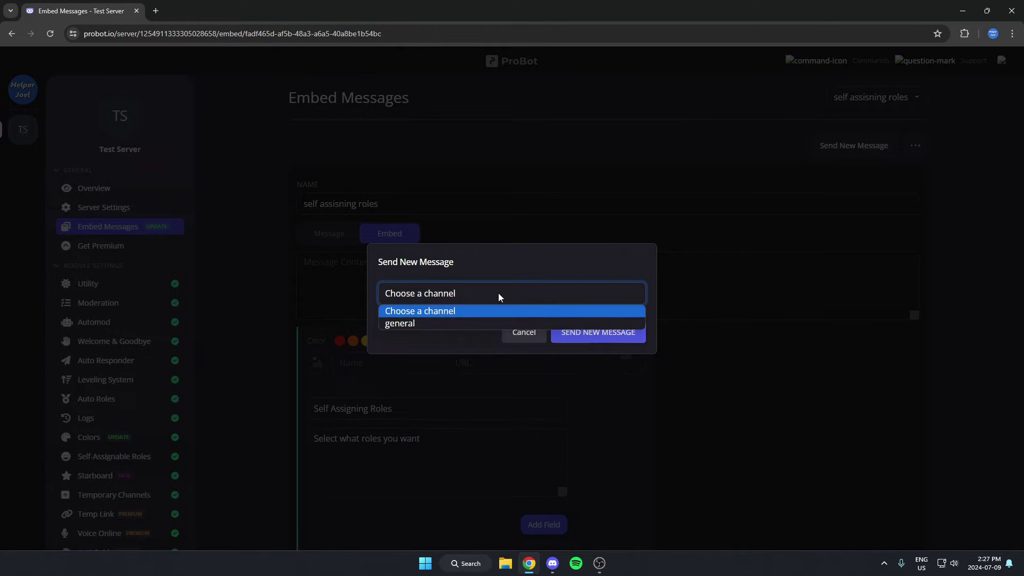
pyautogui.click(458, 324)
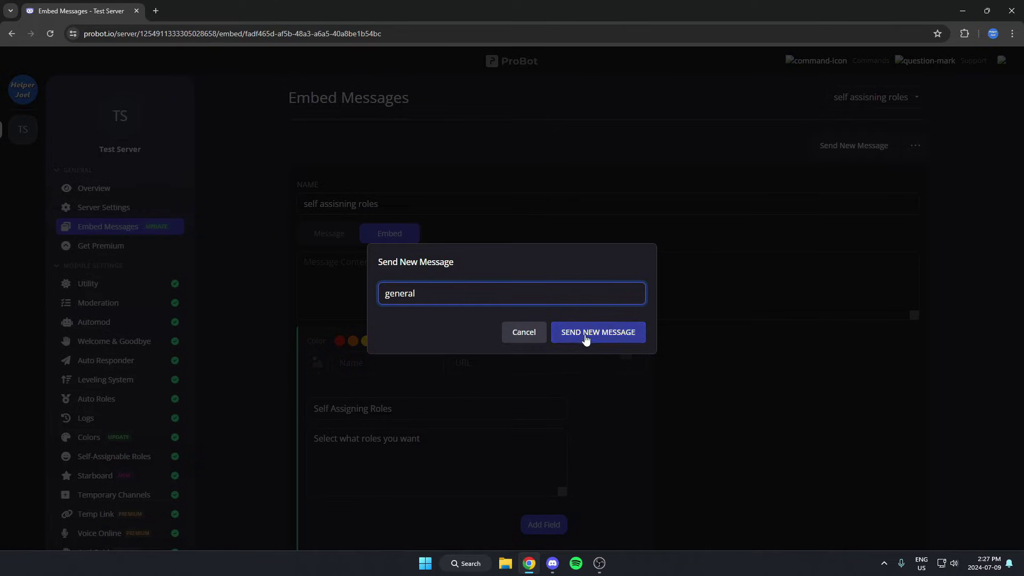
pyautogui.click(607, 341)
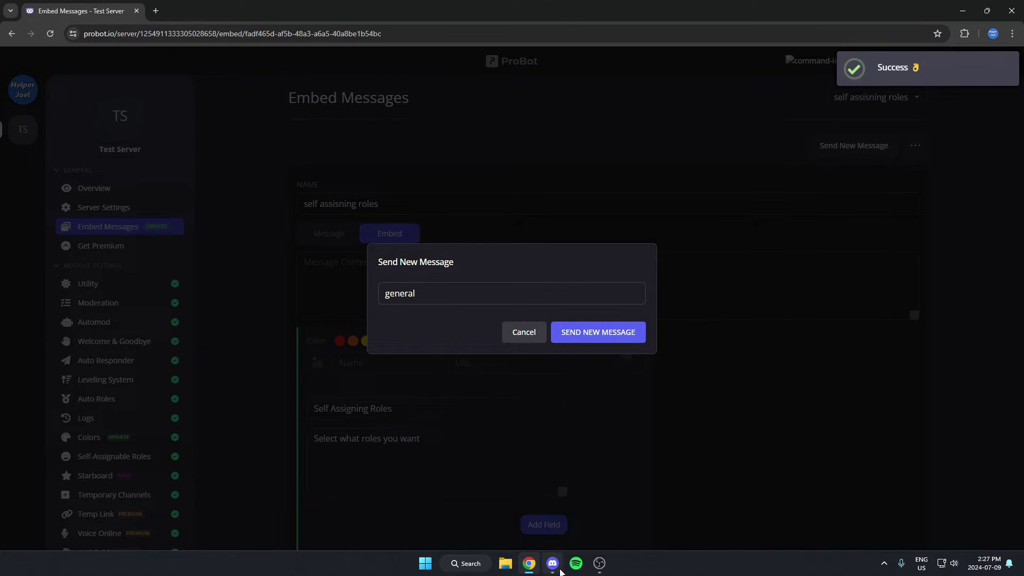
pyautogui.click(559, 572)
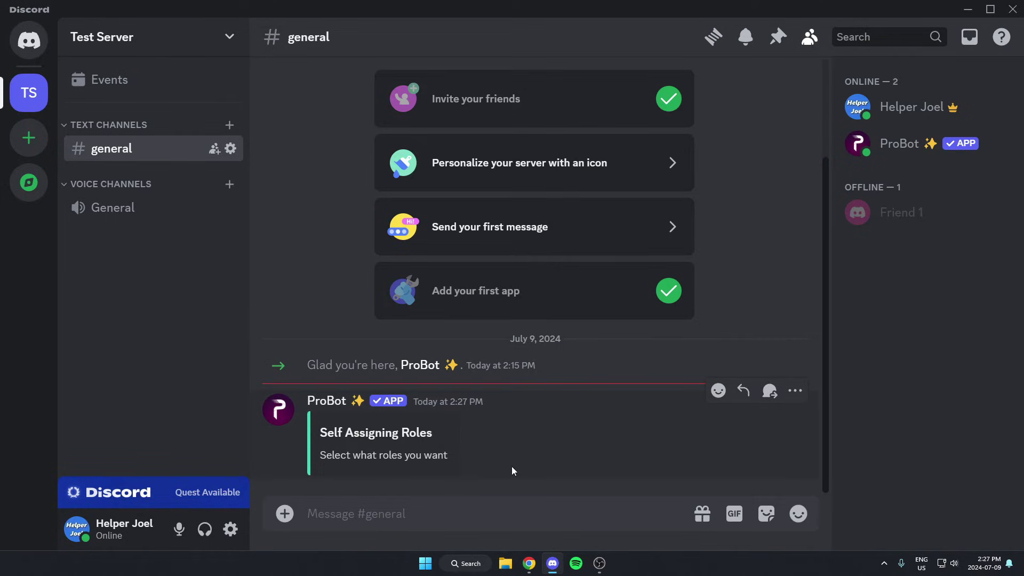
# - Switch back to Chrome, dismiss the send dialog and open ProBot's Self-Assignable Roles page
pyautogui.click(529, 563)
pyautogui.click(242, 407)
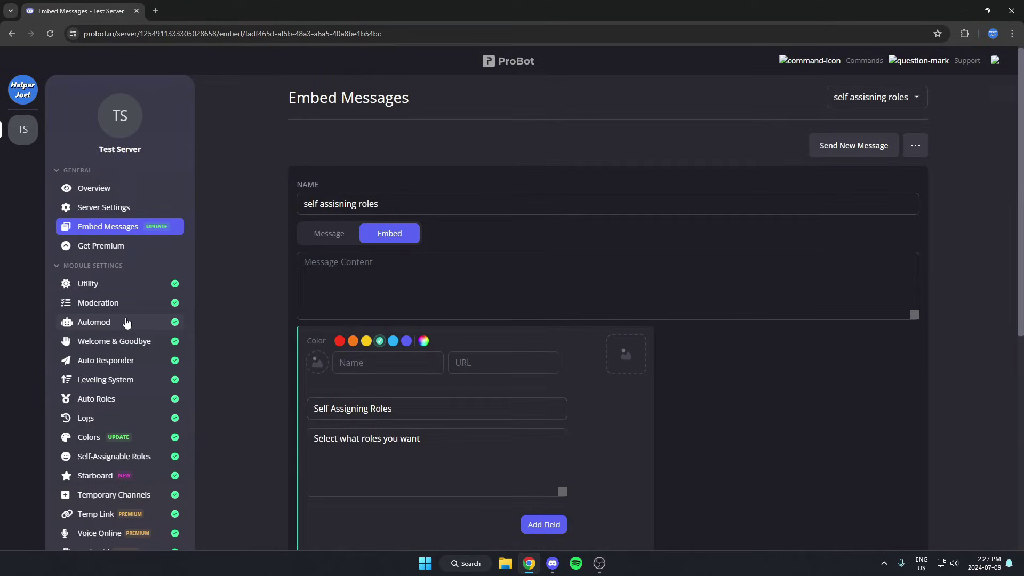
pyautogui.scroll(-3, 121, 320)
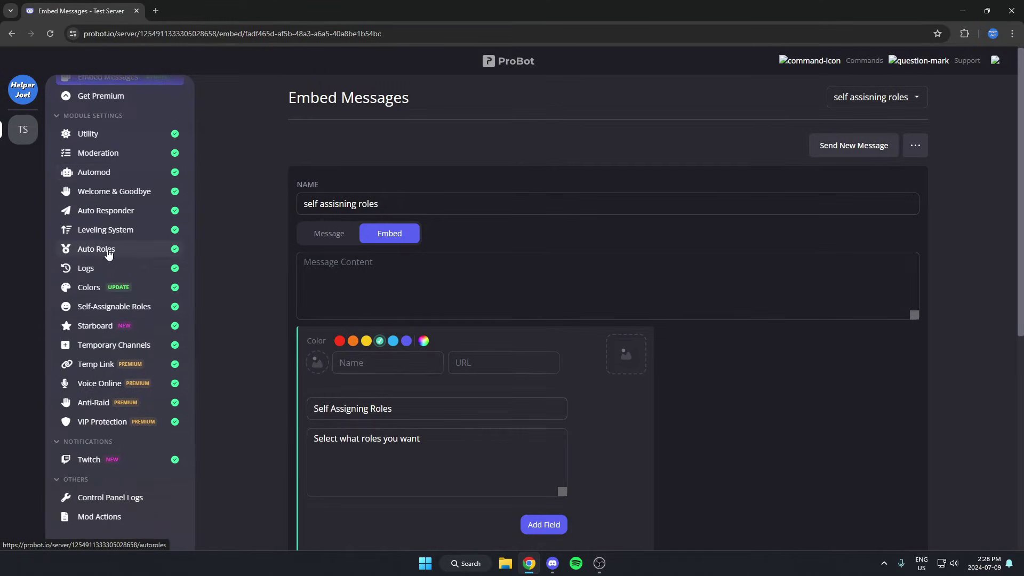
pyautogui.click(158, 315)
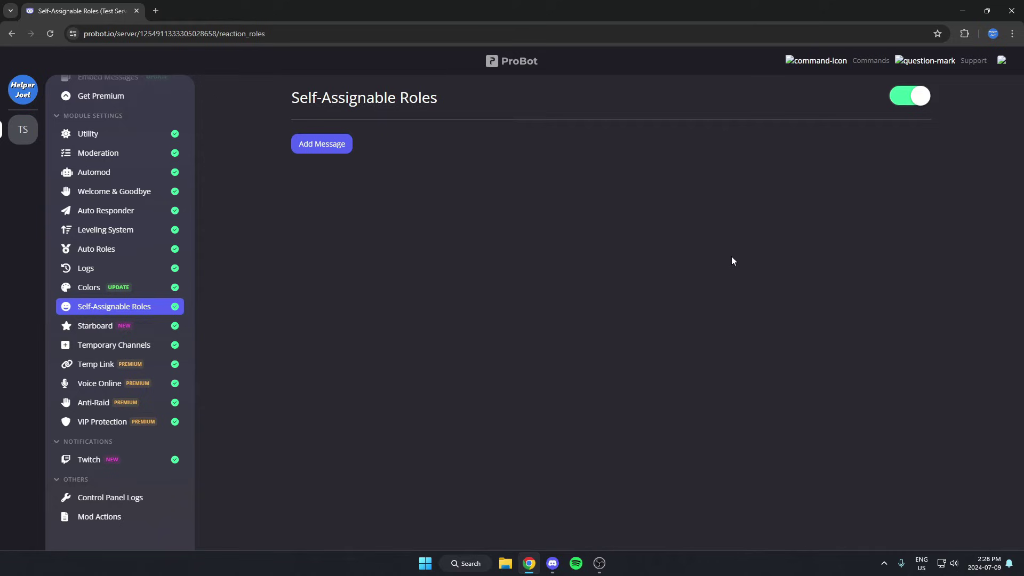
pyautogui.click(328, 155)
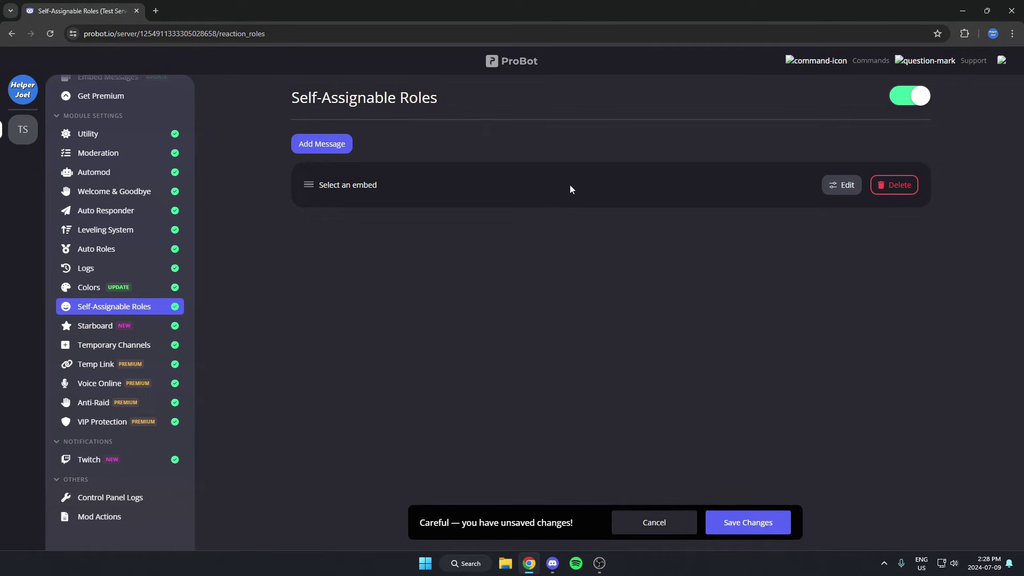
pyautogui.click(844, 186)
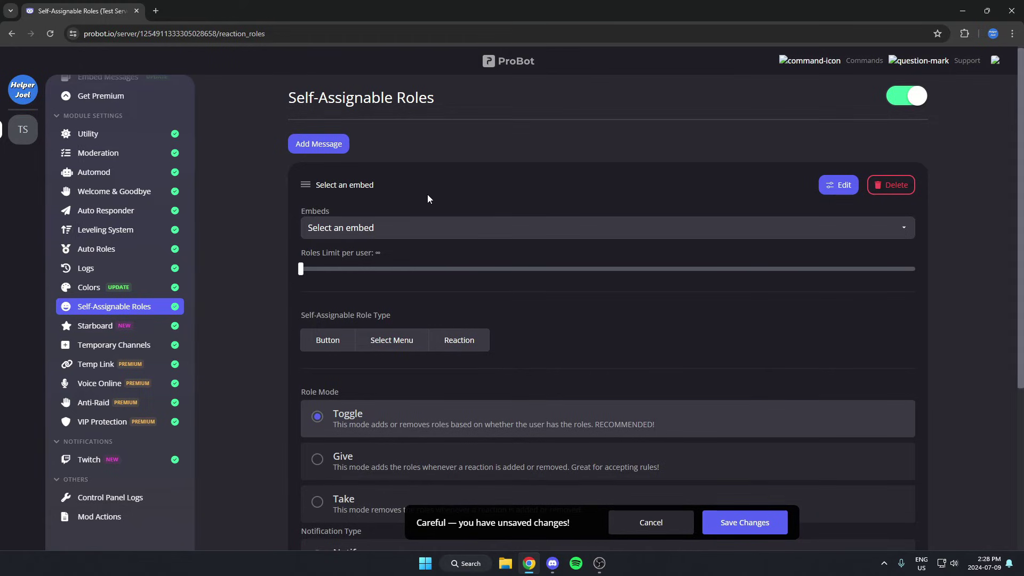
pyautogui.click(401, 235)
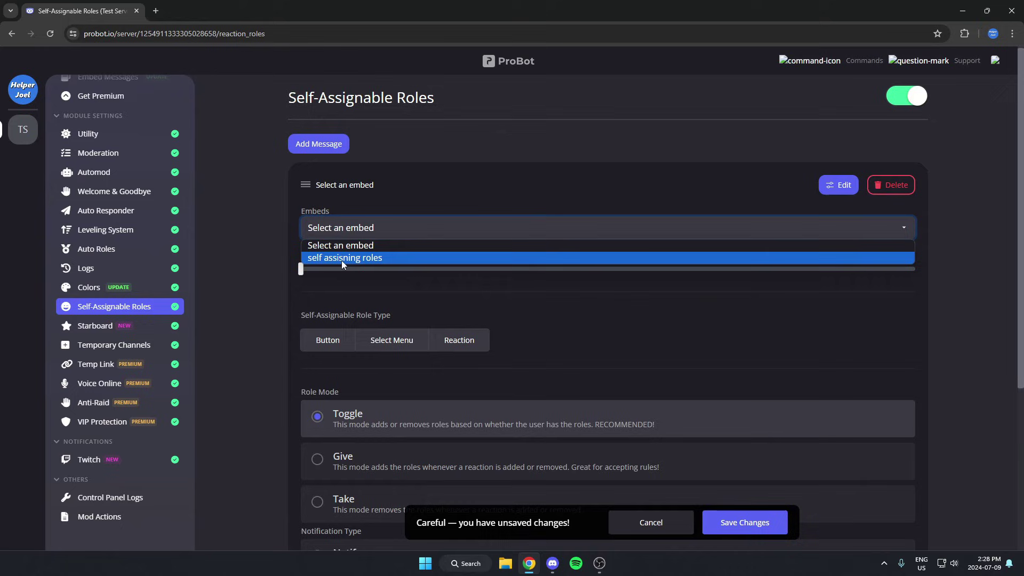
pyautogui.click(398, 259)
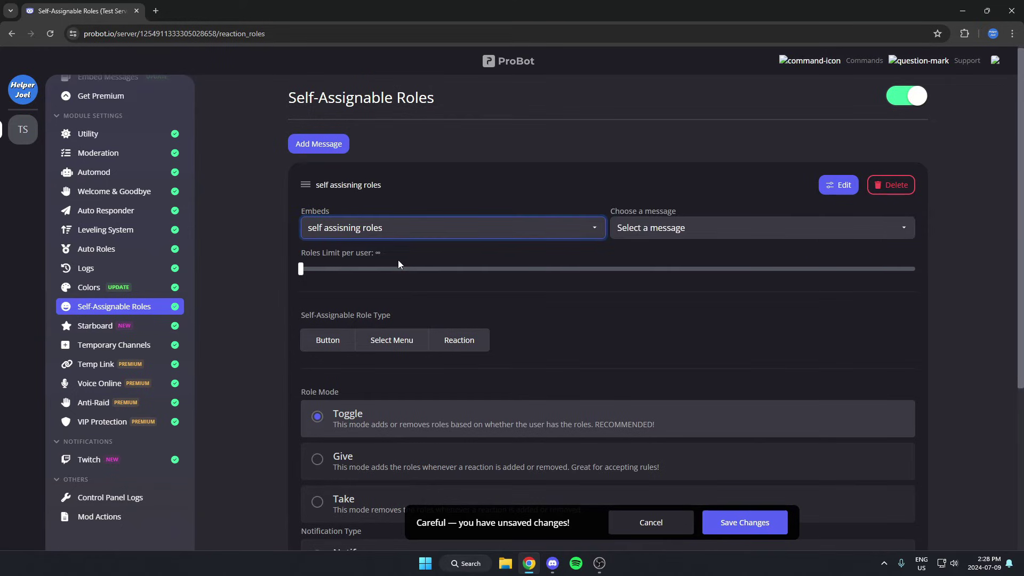
pyautogui.click(672, 234)
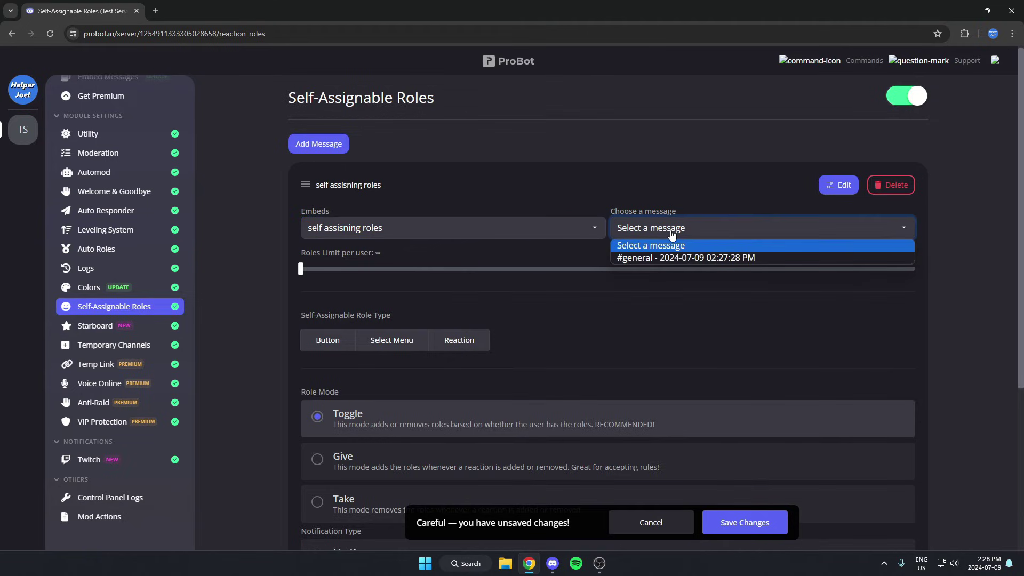
pyautogui.click(658, 258)
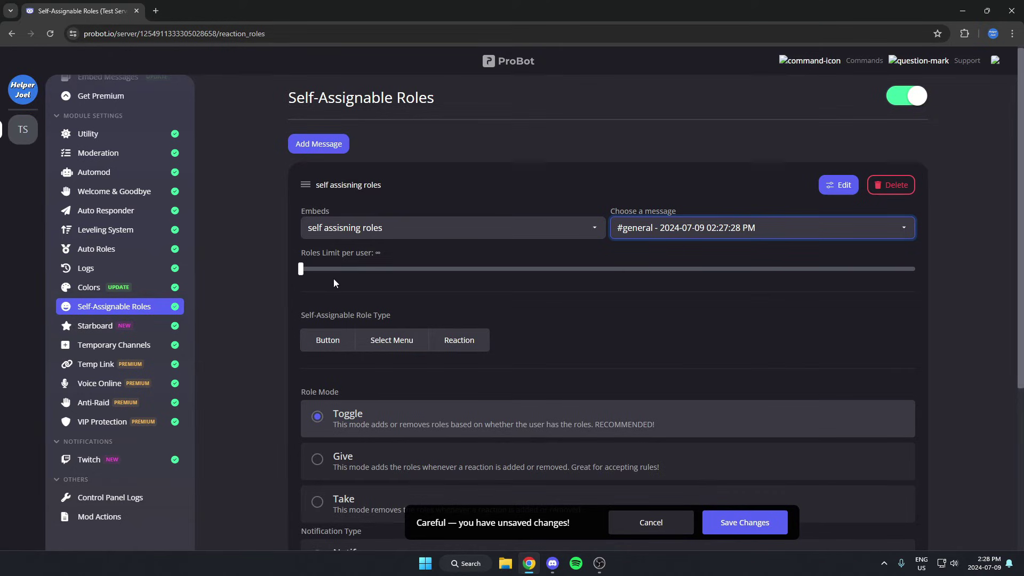
# - Set the self-assignable role type to Button and add four blue buttons
pyautogui.scroll(-2, 357, 303)
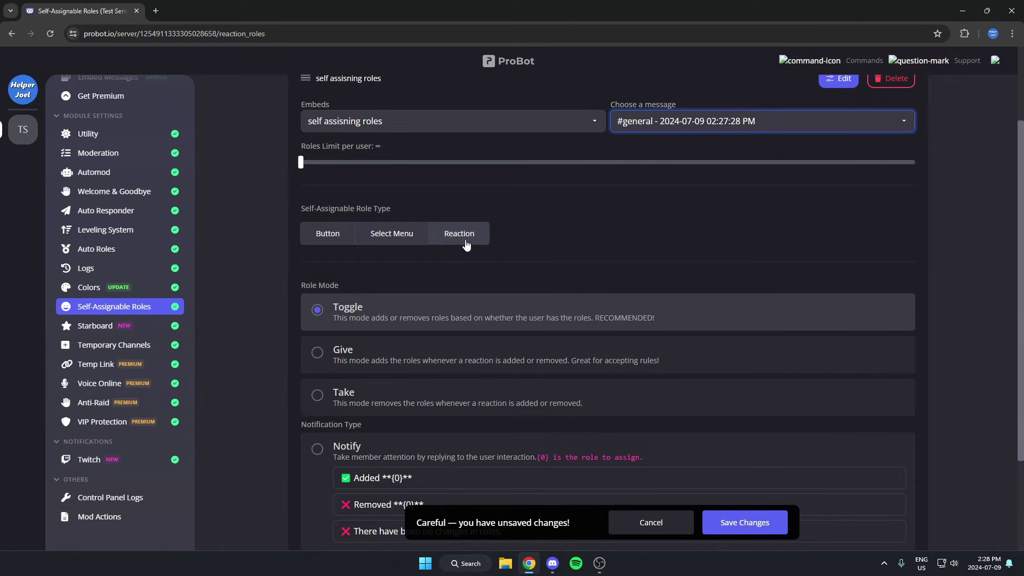
pyautogui.click(328, 235)
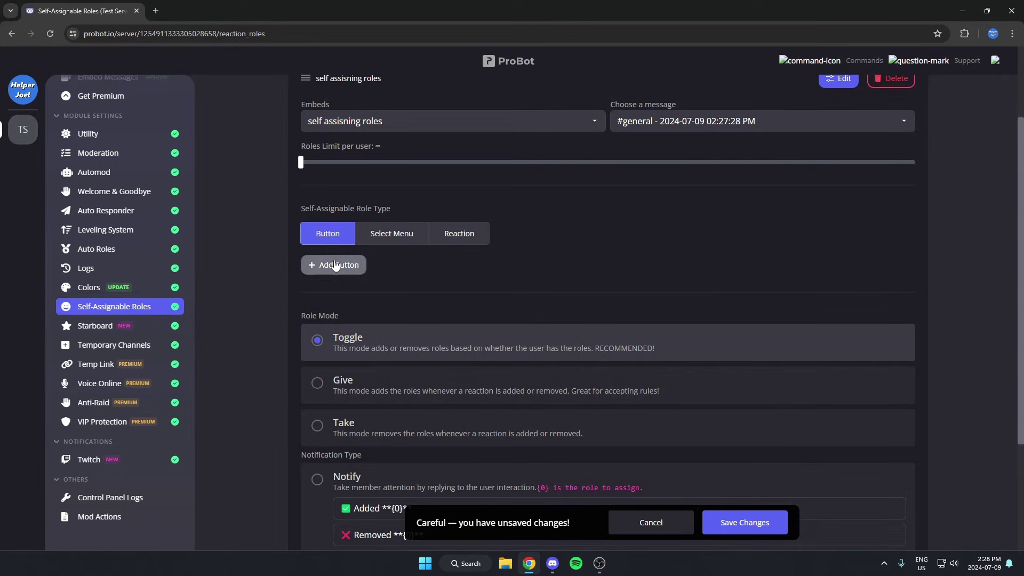
pyautogui.click(335, 265)
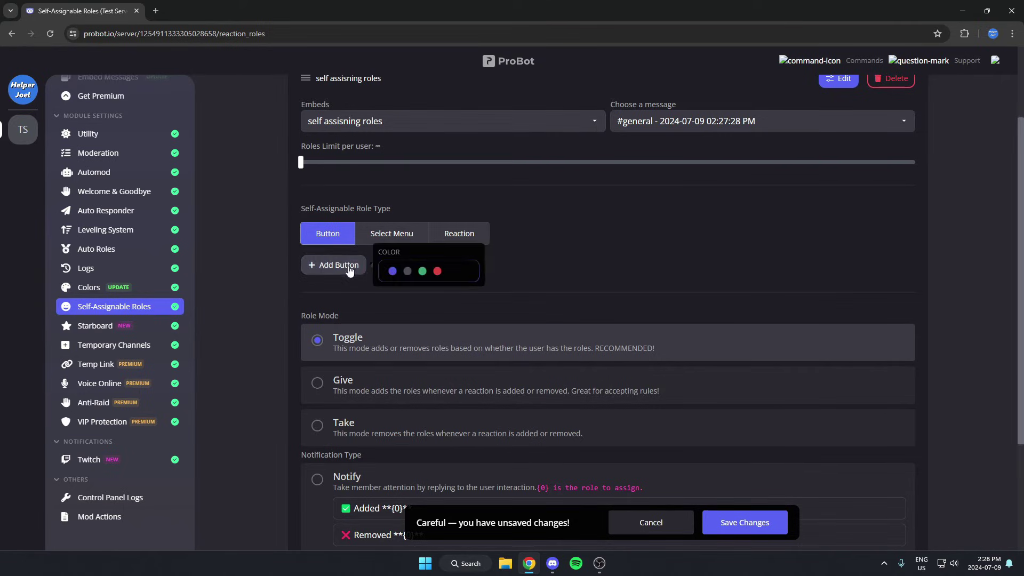
pyautogui.click(392, 272)
pyautogui.click(342, 311)
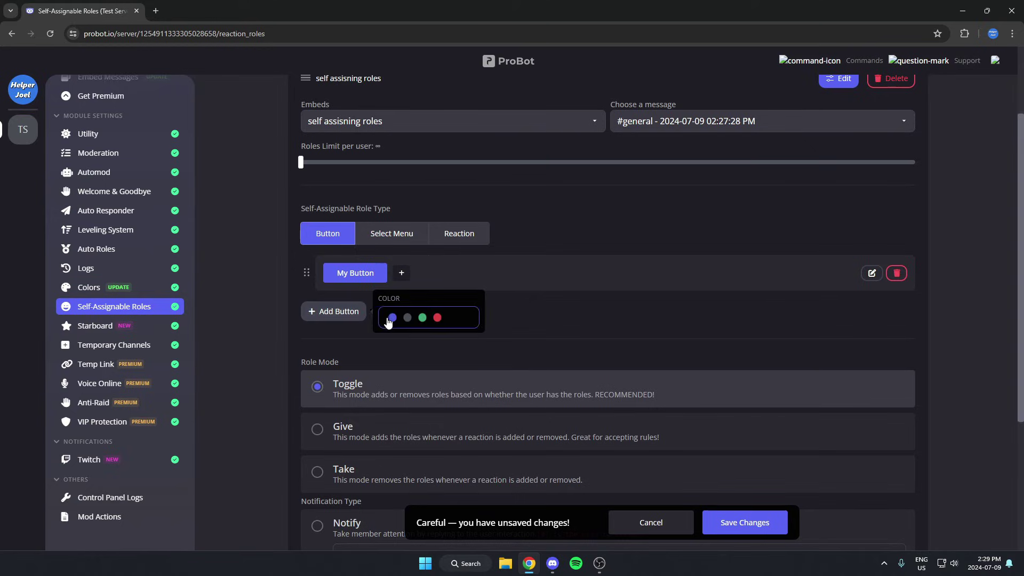
pyautogui.click(389, 320)
pyautogui.click(342, 350)
pyautogui.click(392, 356)
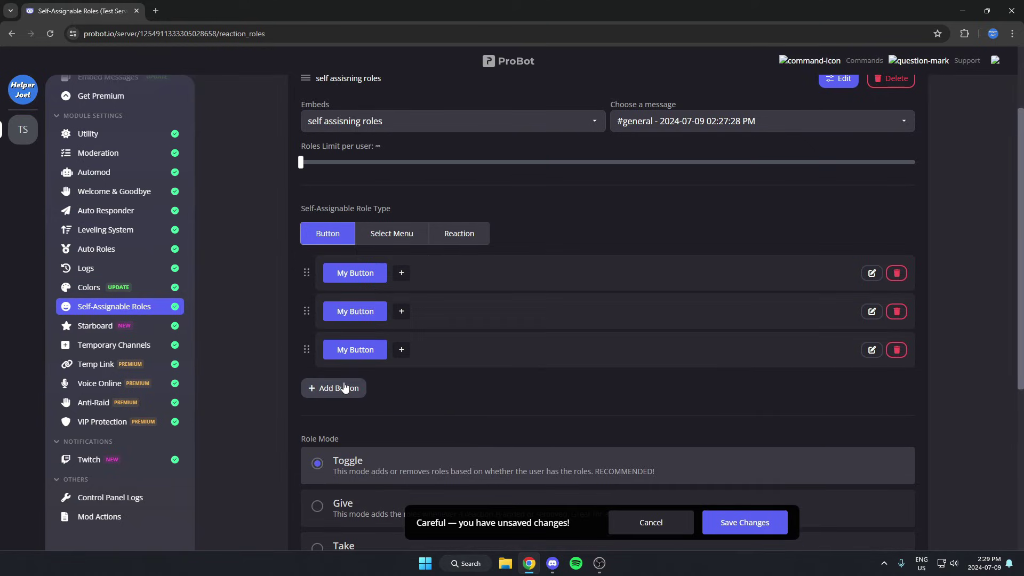
pyautogui.click(344, 388)
pyautogui.click(390, 395)
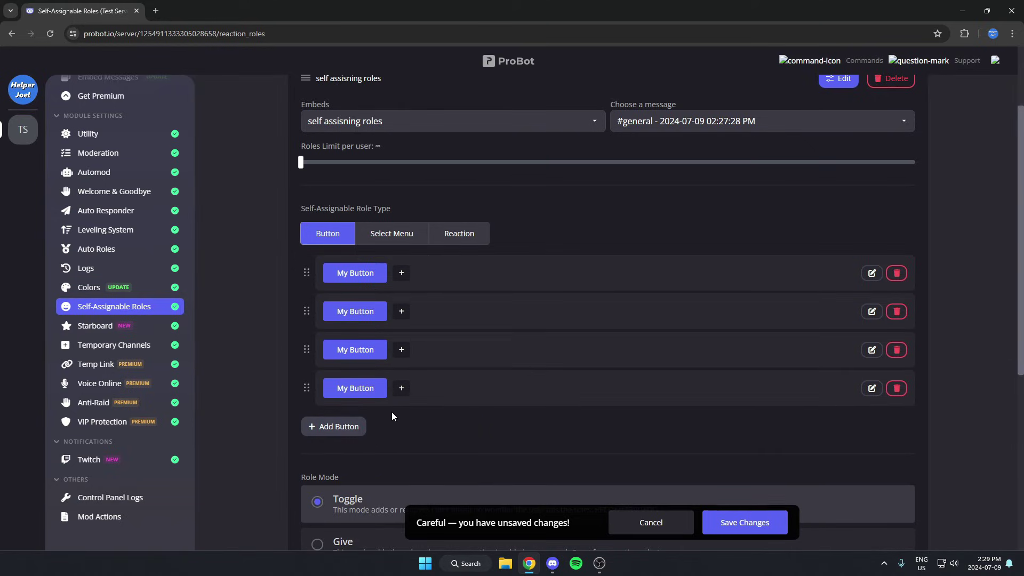
# - Assign Role 1, Role 2, Role 3 and Role 4 to the four buttons in order
pyautogui.click(402, 273)
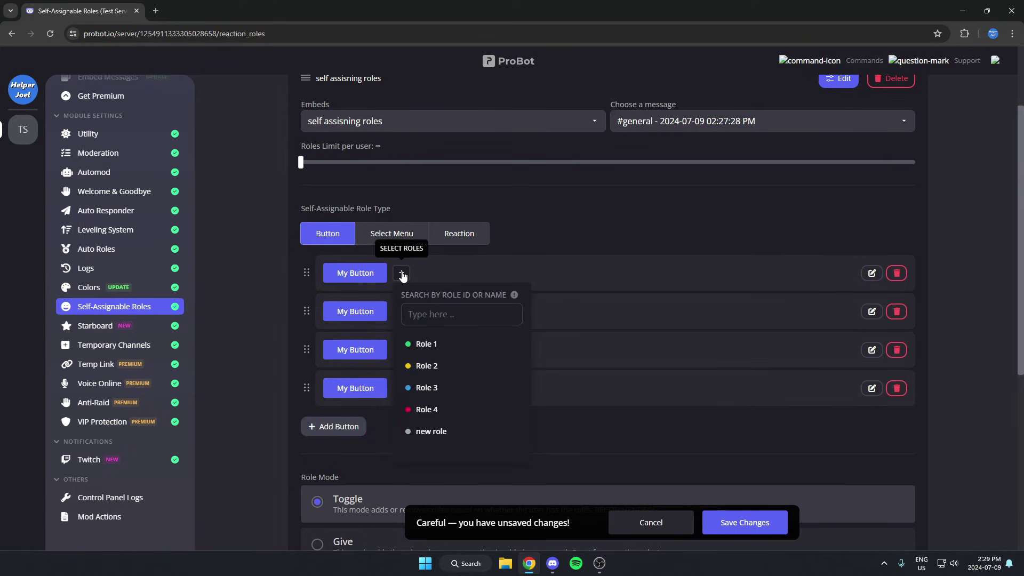
pyautogui.click(429, 345)
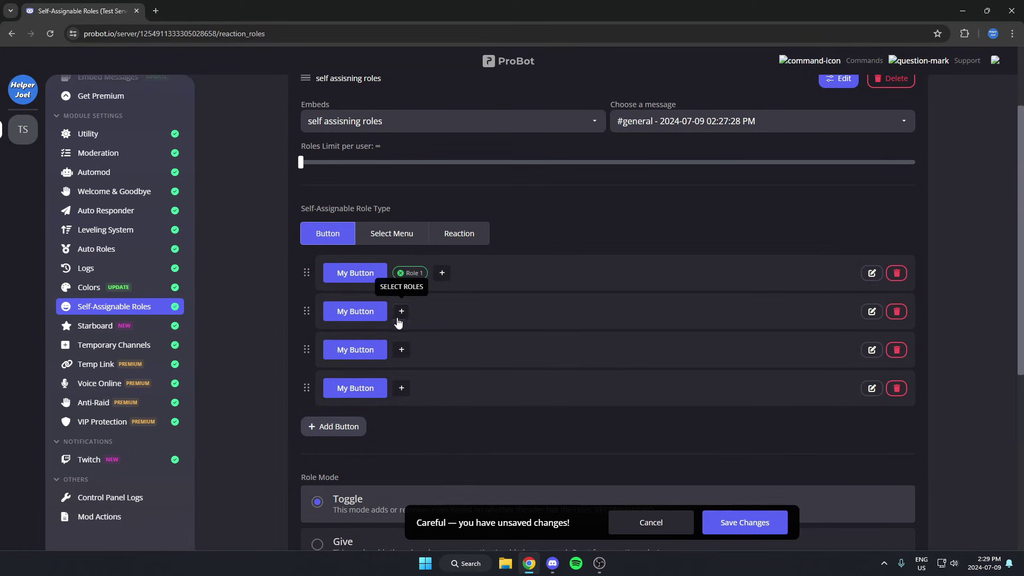
pyautogui.click(401, 311)
pyautogui.click(442, 405)
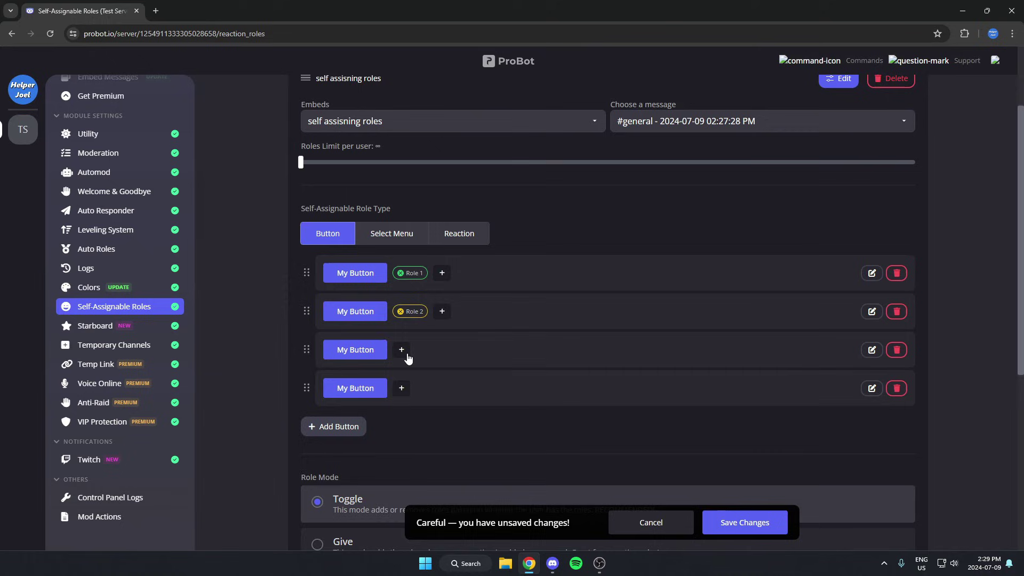
pyautogui.click(402, 349)
pyautogui.click(439, 473)
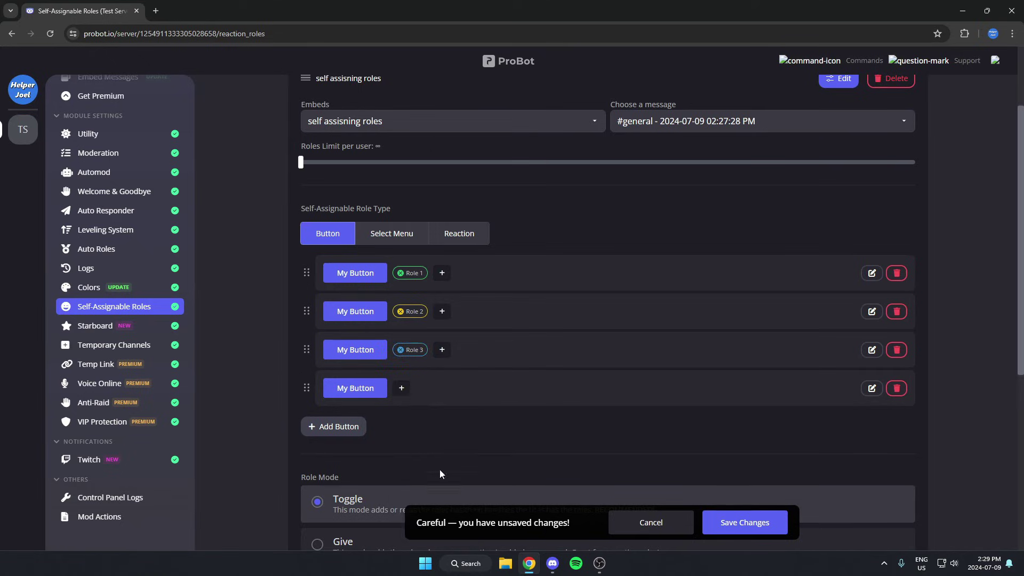
pyautogui.click(401, 388)
pyautogui.click(440, 522)
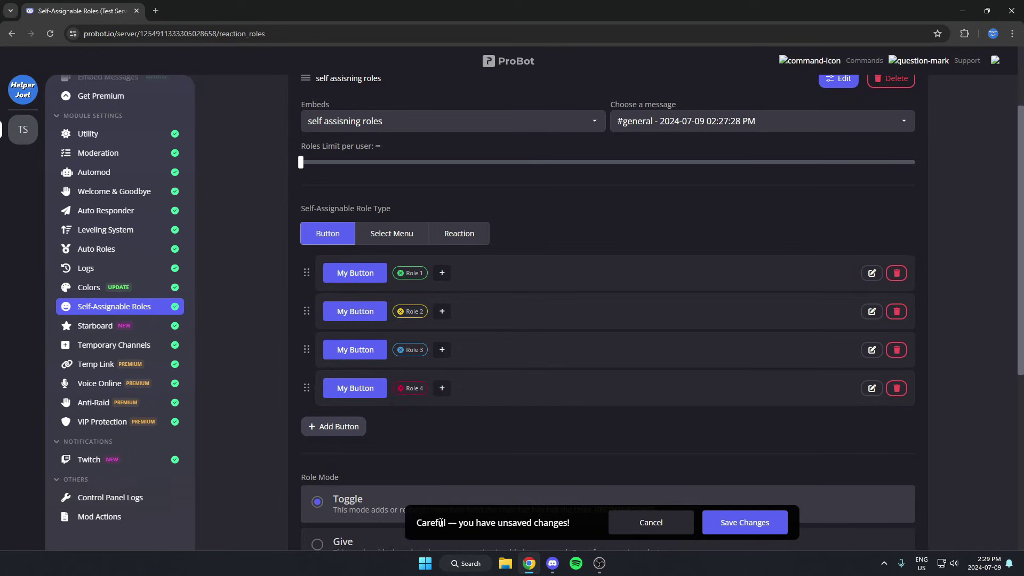
# - Change the text of the first button, assigned to Role 1, to "Role 1"
pyautogui.click(872, 274)
pyautogui.click(425, 327)
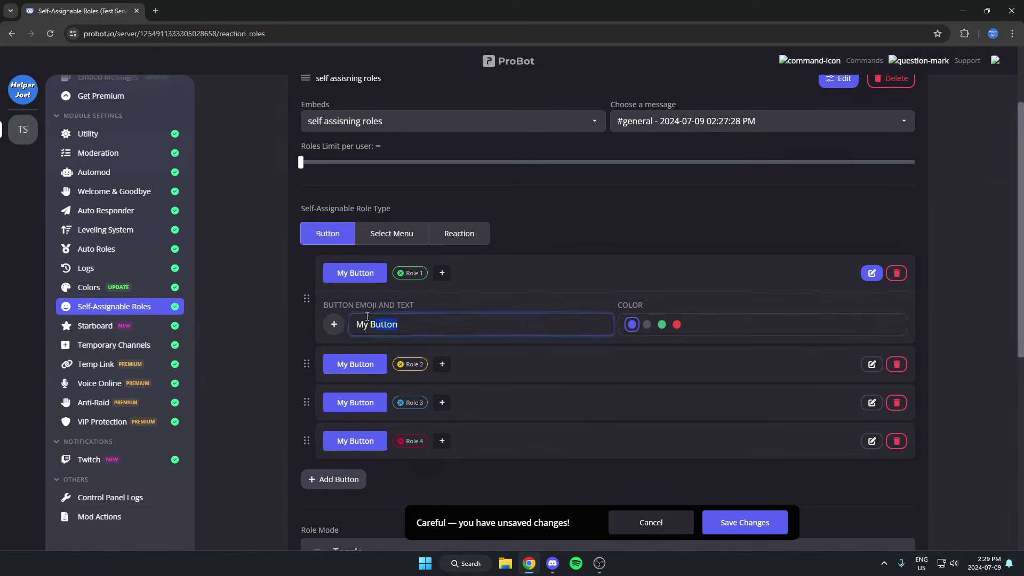
pyautogui.hotkey('ctrl', 'a')
pyautogui.press('BackSpace')
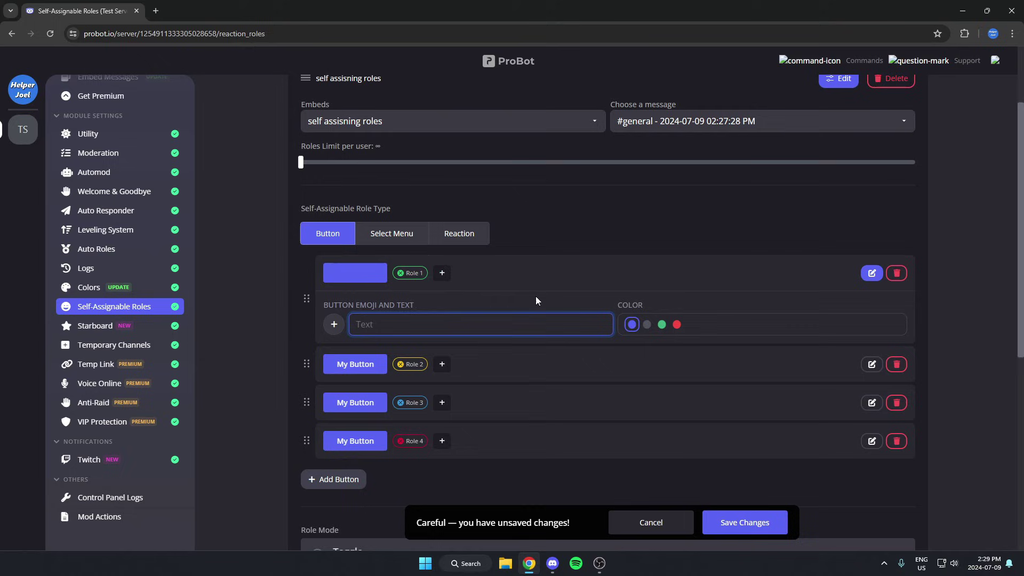
pyautogui.write('Role')
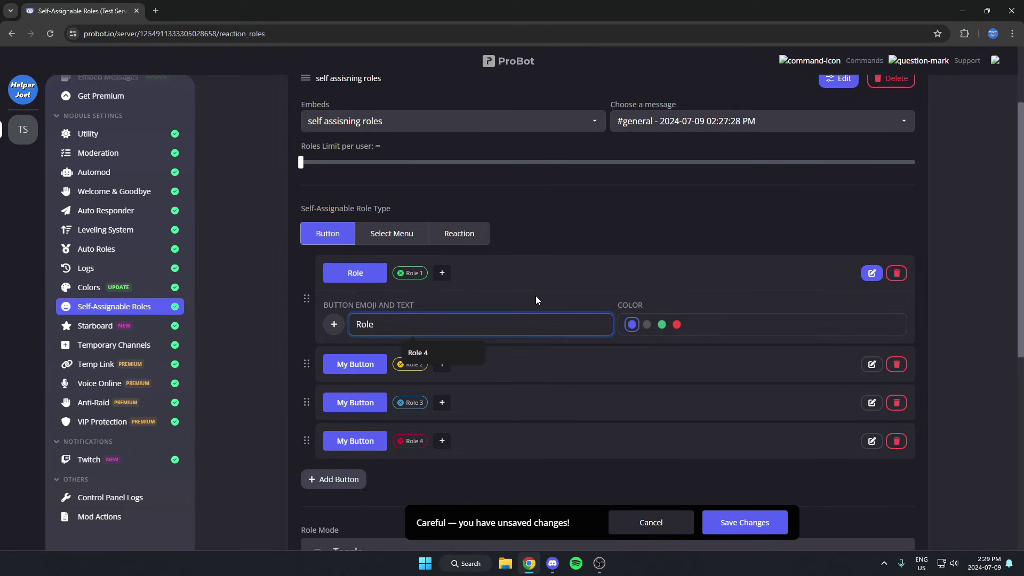
pyautogui.write(' 1')
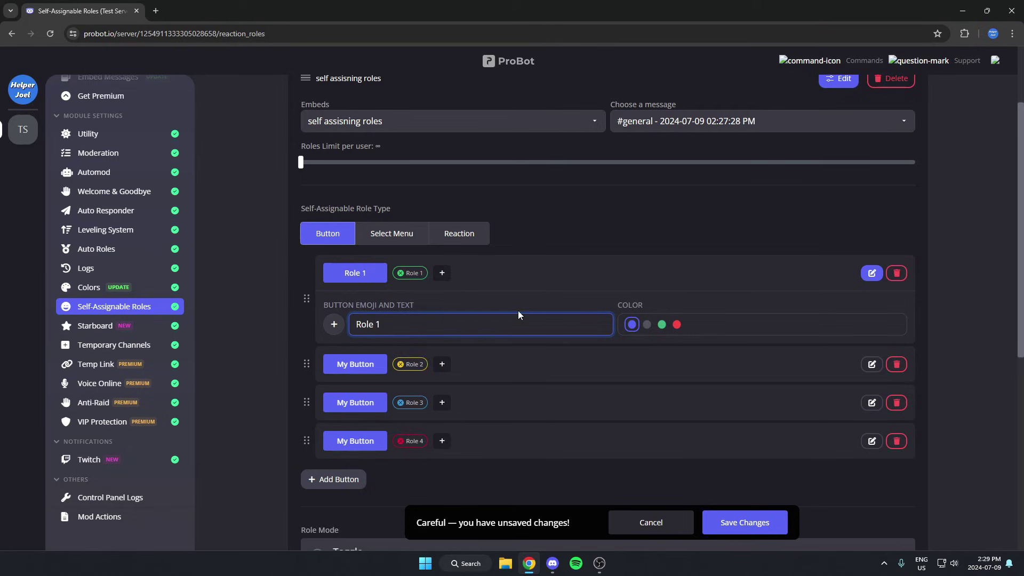
pyautogui.click(573, 210)
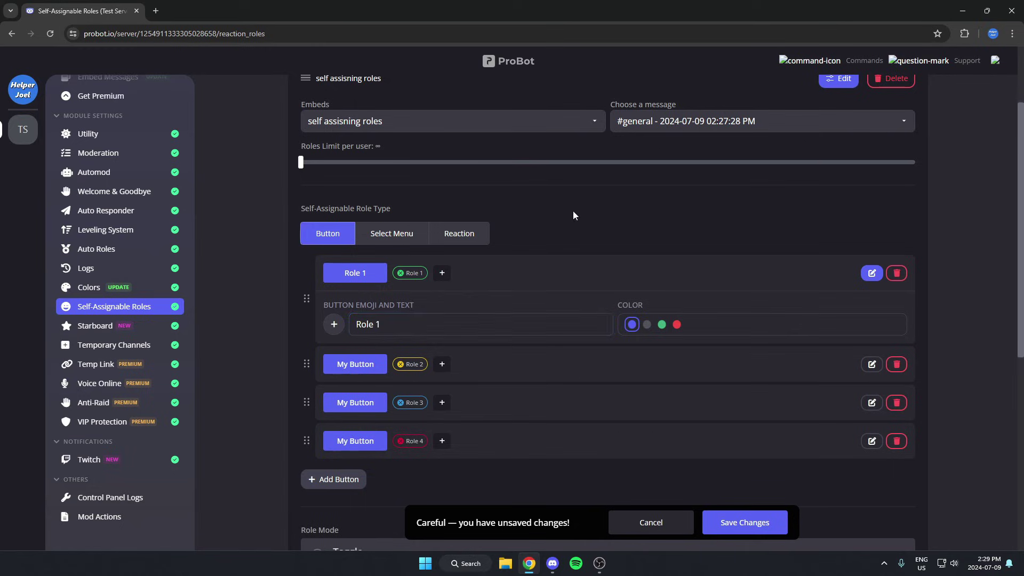
# - Change the second button's text to "Role 2" and close its editing options
pyautogui.click(872, 364)
pyautogui.click(480, 362)
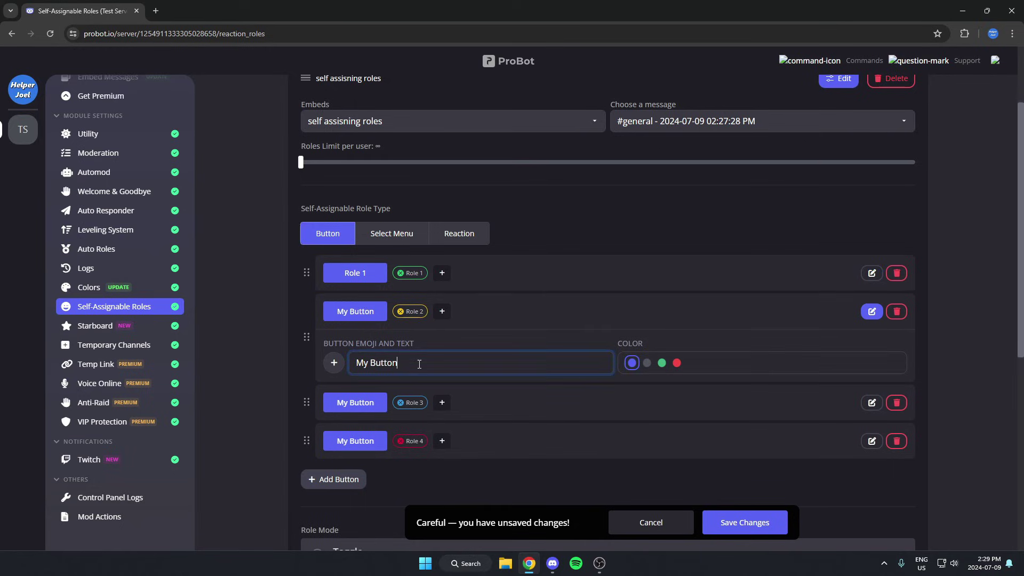
pyautogui.press('BackSpace')
pyautogui.press('BackSpace')
pyautogui.press('BackSpace')
pyautogui.press('BackSpace')
pyautogui.press('BackSpace')
pyautogui.press('BackSpace')
pyautogui.press('BackSpace')
pyautogui.press('BackSpace')
pyautogui.press('BackSpace')
pyautogui.write('Role 2')
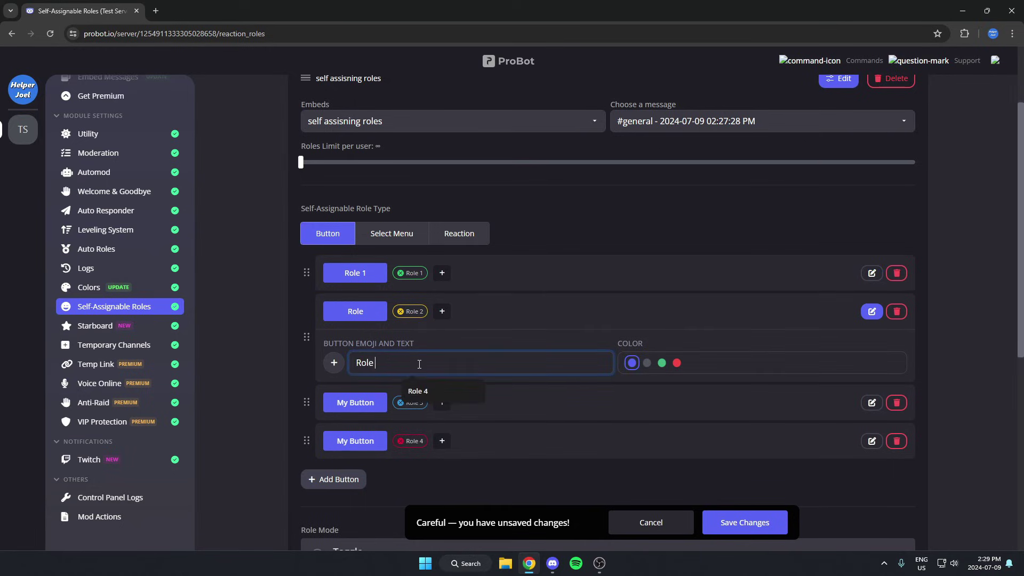
pyautogui.click(872, 311)
# - Change the third button's text to "Role 3" and close its editing options
pyautogui.click(871, 350)
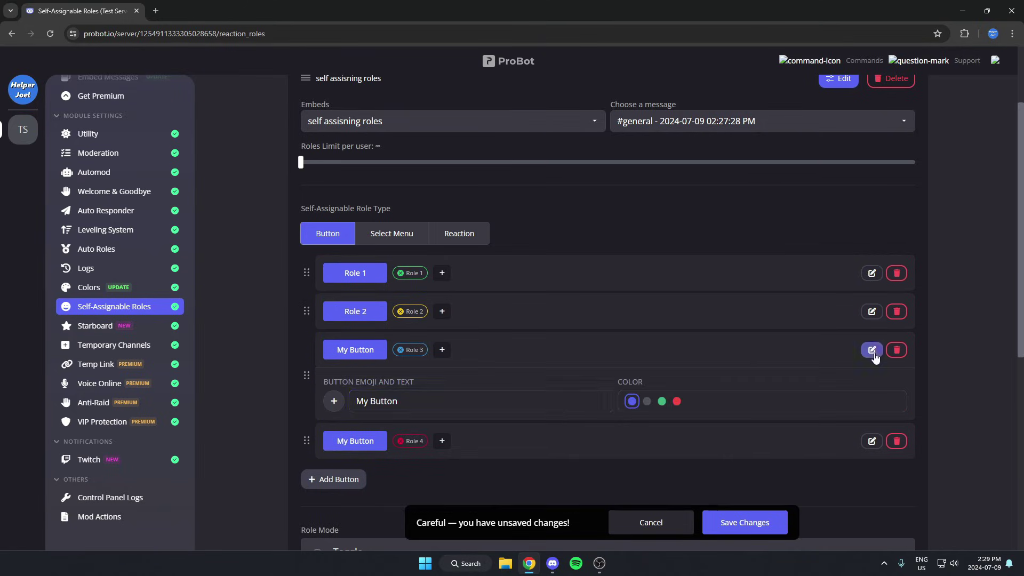
pyautogui.click(373, 401)
pyautogui.hotkey('ctrl', 'a')
pyautogui.press('BackSpace')
pyautogui.write('Role 3')
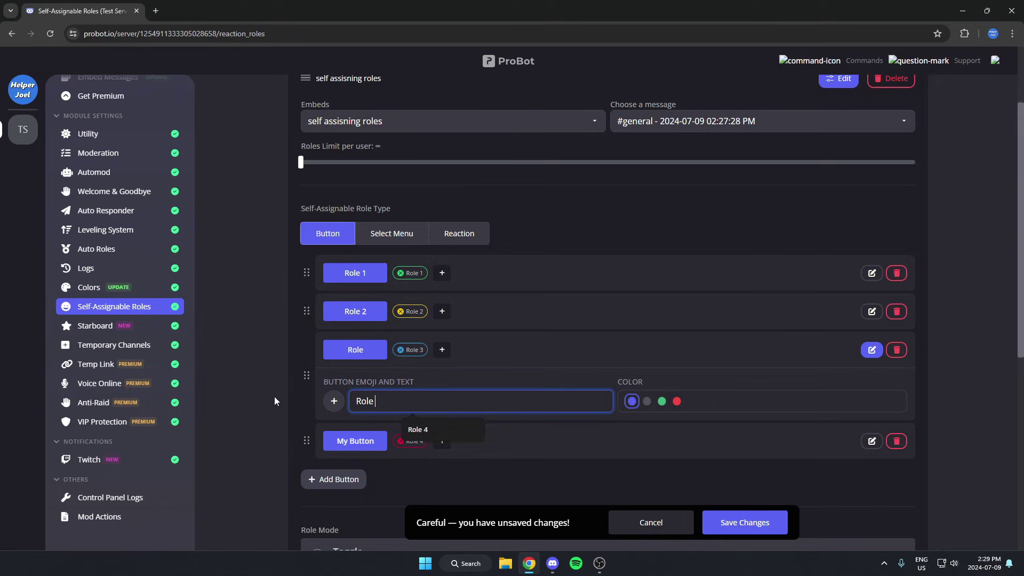
pyautogui.click(872, 351)
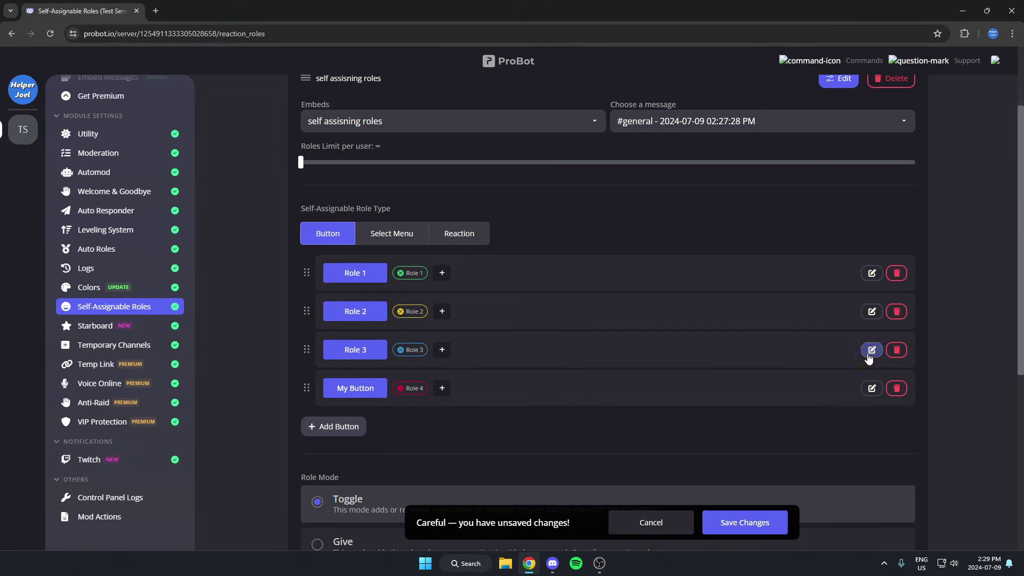
# - Change the fourth button's text to "Role 4" and close its editing options
pyautogui.click(871, 388)
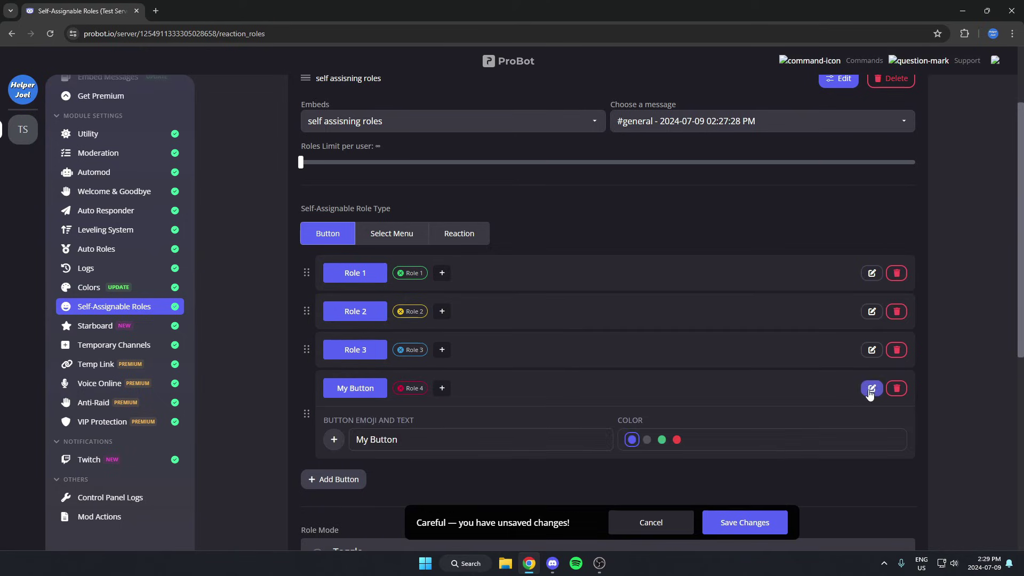
pyautogui.click(494, 442)
pyautogui.hotkey('ctrl', 'a')
pyautogui.press('BackSpace')
pyautogui.write('Role 4')
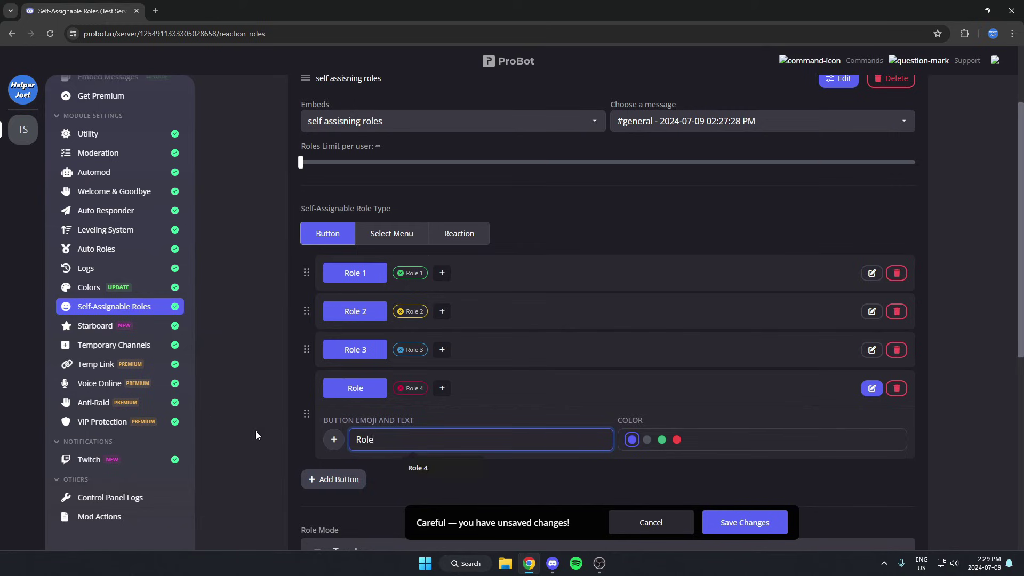
pyautogui.click(872, 388)
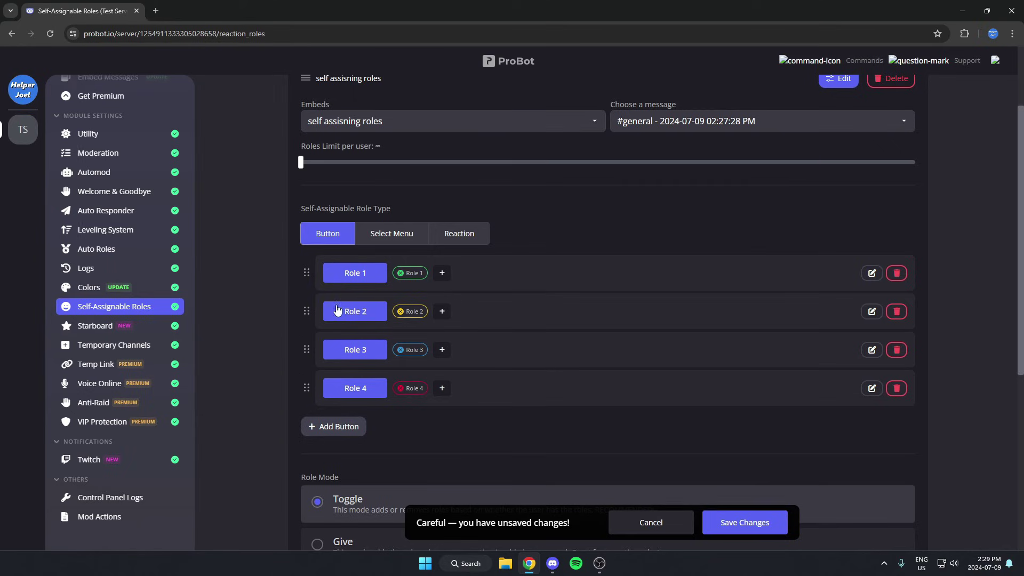
# - Review the role mode and notification type, keeping Toggle and Silent, and save the self-assignable roles changes
pyautogui.scroll(-4, 491, 275)
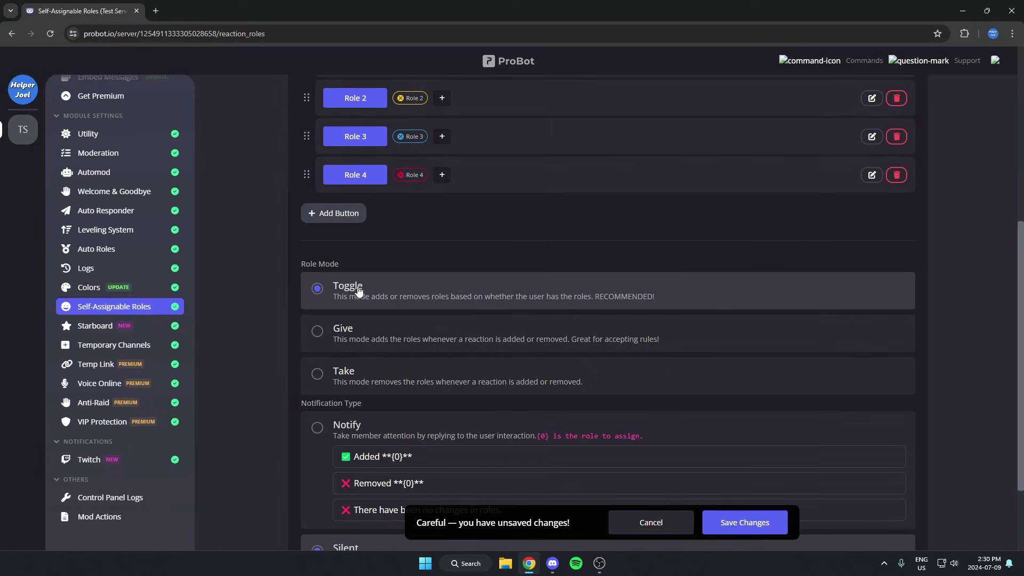
pyautogui.scroll(-1, 395, 293)
pyautogui.scroll(-2, 395, 293)
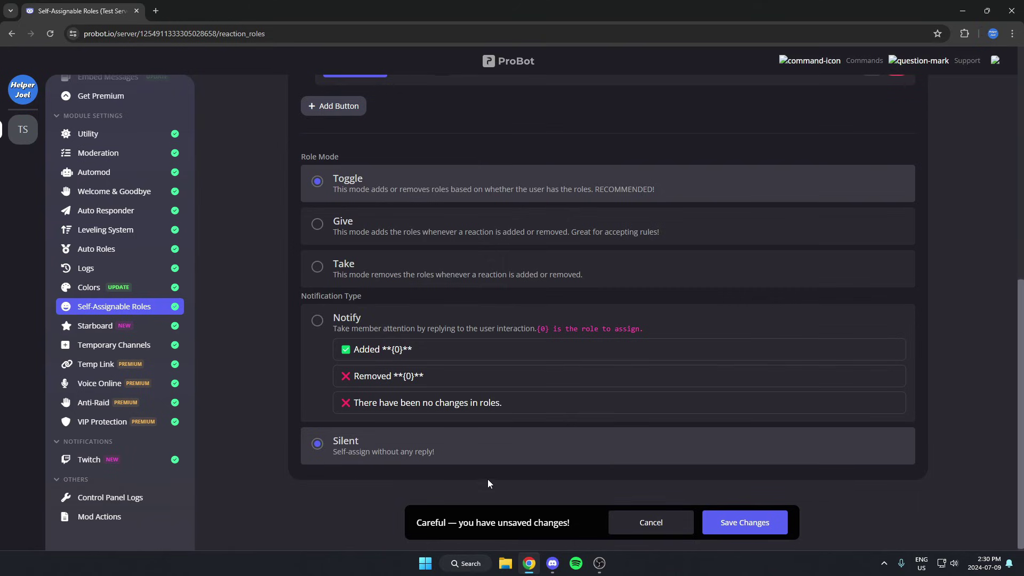
pyautogui.scroll(1, 496, 472)
pyautogui.scroll(-1, 502, 473)
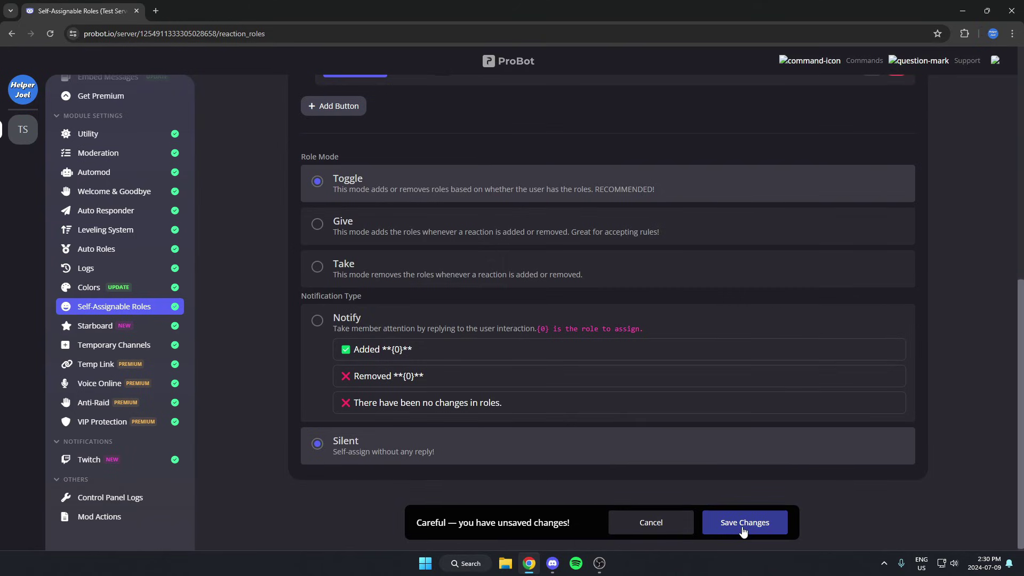
pyautogui.click(742, 529)
# - Switch to Discord, self-assign Role 2 from ProBot's message in general, and check the roles on your own member profile
pyautogui.click(552, 566)
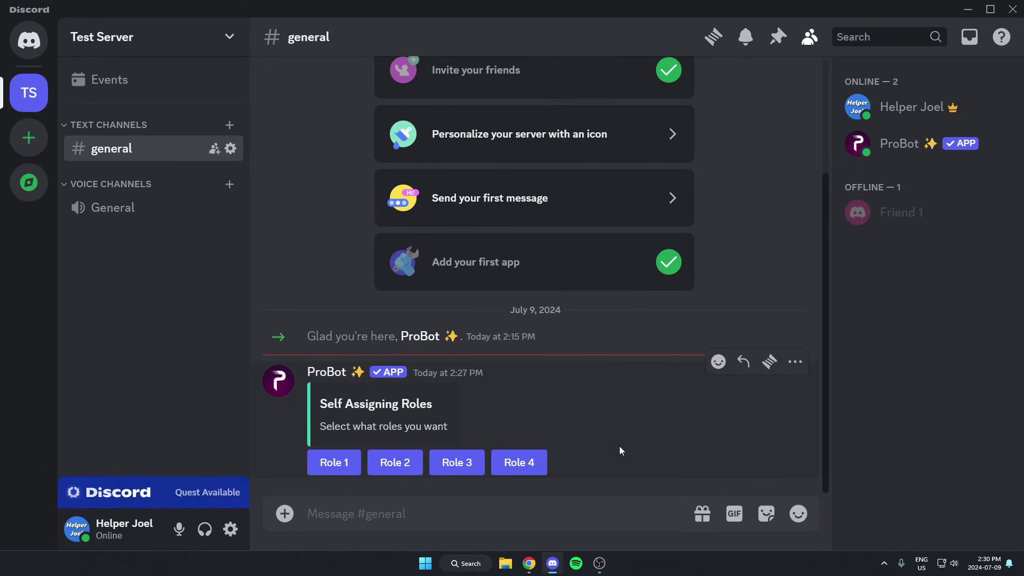
pyautogui.click(399, 466)
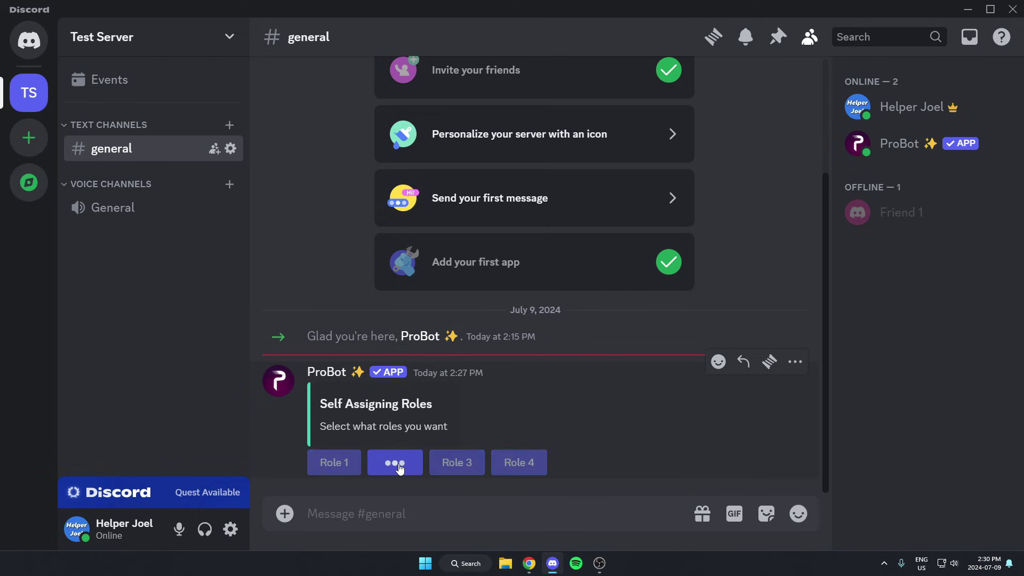
pyautogui.click(885, 113)
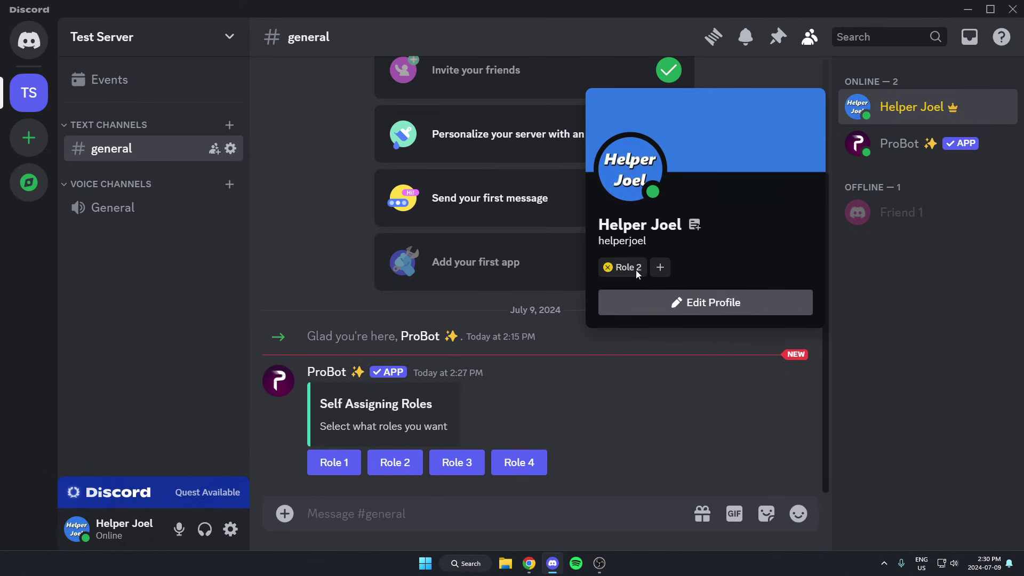
pyautogui.click(612, 395)
# - Self-assign Role 4, Role 3 and Role 1 from ProBot's message and check the roles on your own member profile
pyautogui.click(531, 457)
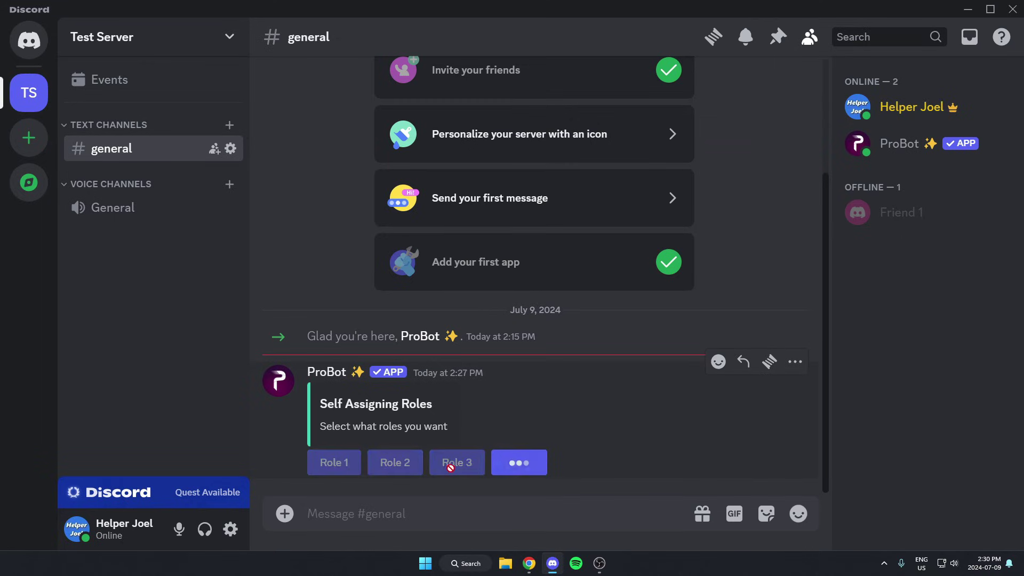
pyautogui.click(457, 468)
pyautogui.click(335, 471)
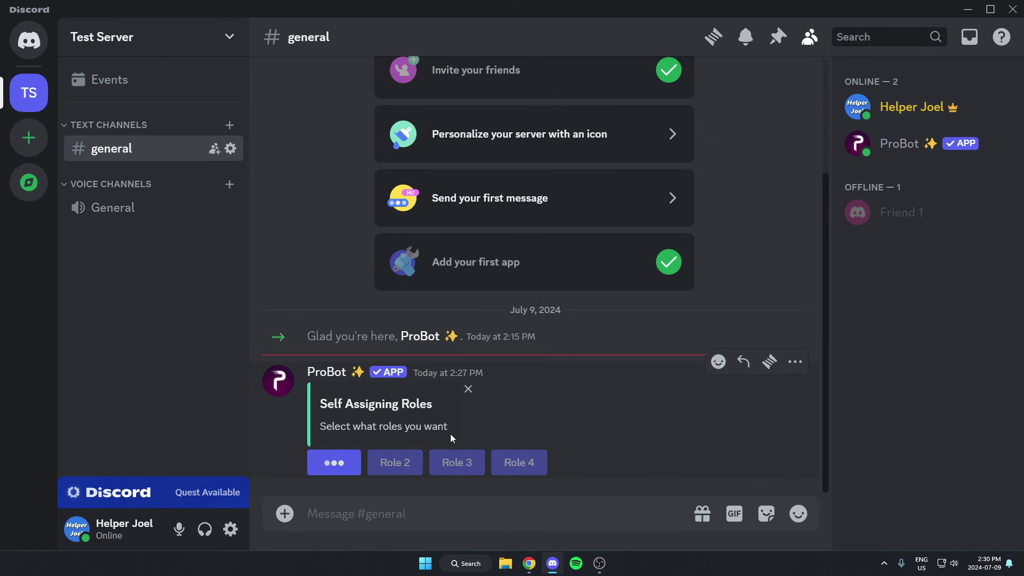
pyautogui.click(884, 120)
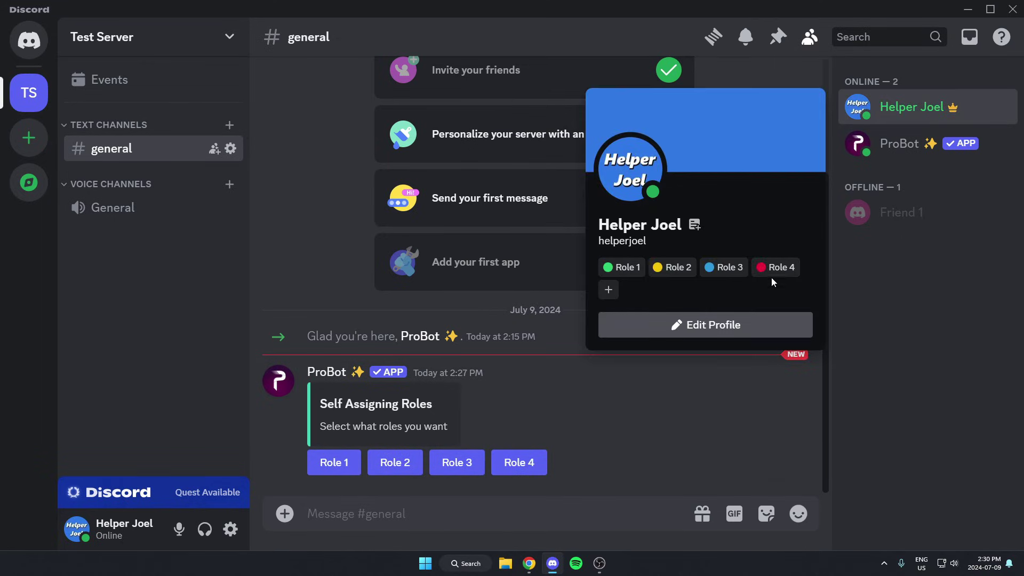
pyautogui.click(667, 416)
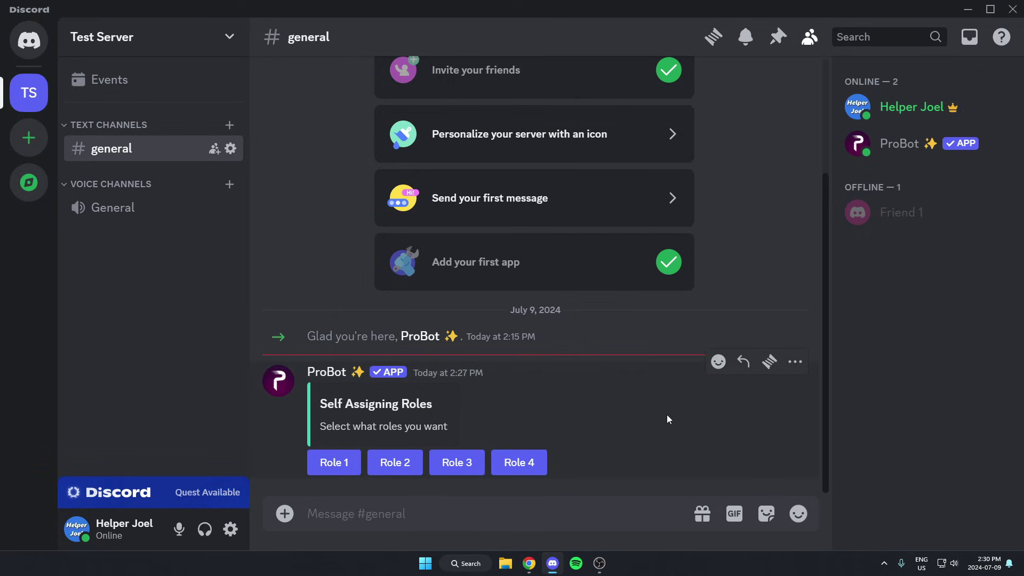